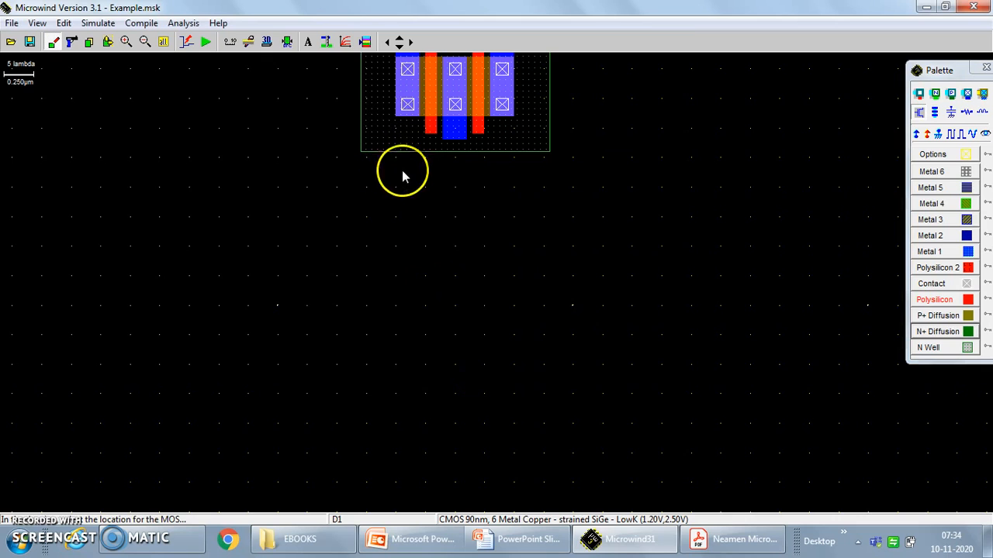
Generate a two-finger nMOS device, 0.500 µm wide and 0.100 µm long, and place it below the pMOS device.
{"action": "left_click", "coordinate": [398, 36]}
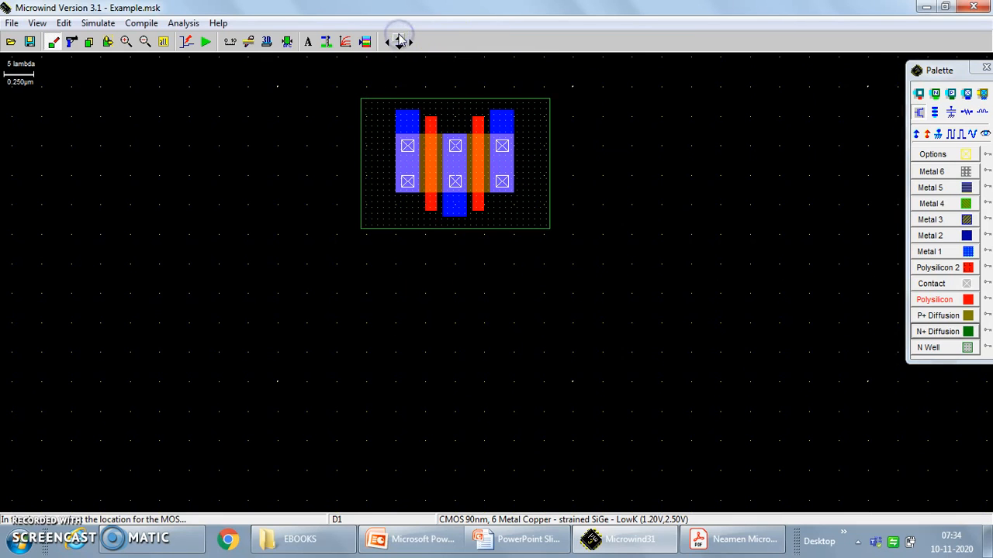
{"action": "left_click", "coordinate": [920, 110]}
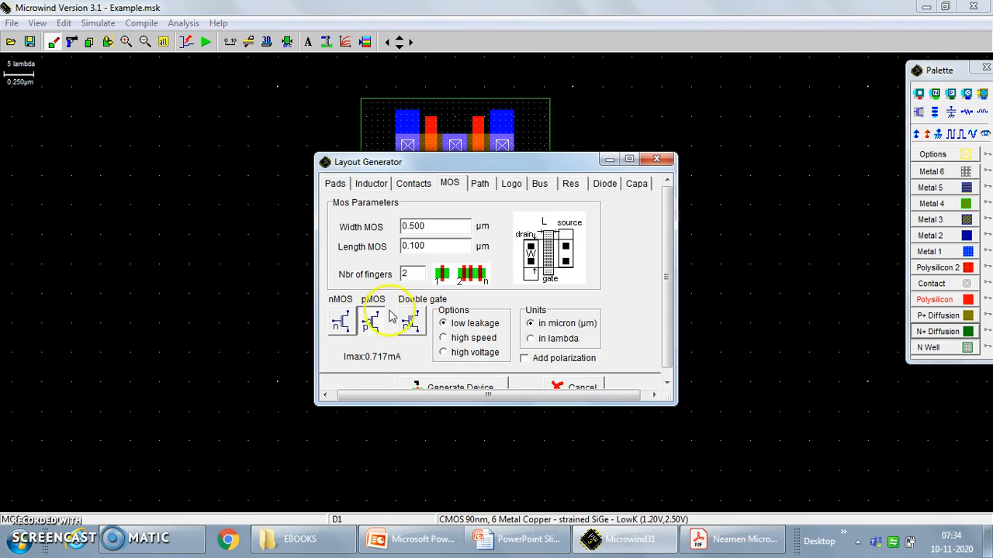
{"action": "left_click", "coordinate": [338, 321]}
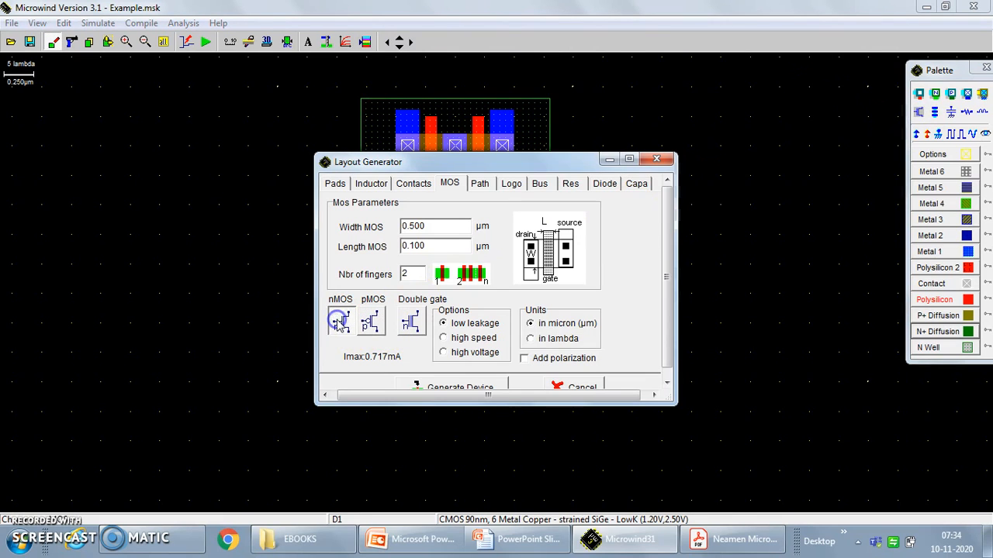
{"action": "left_click", "coordinate": [458, 387]}
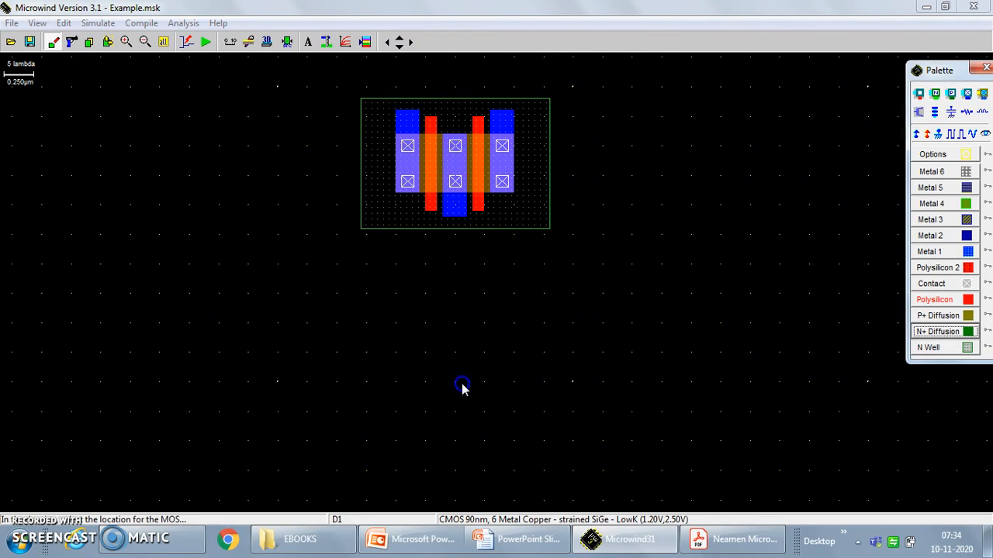
{"action": "left_click", "coordinate": [398, 461]}
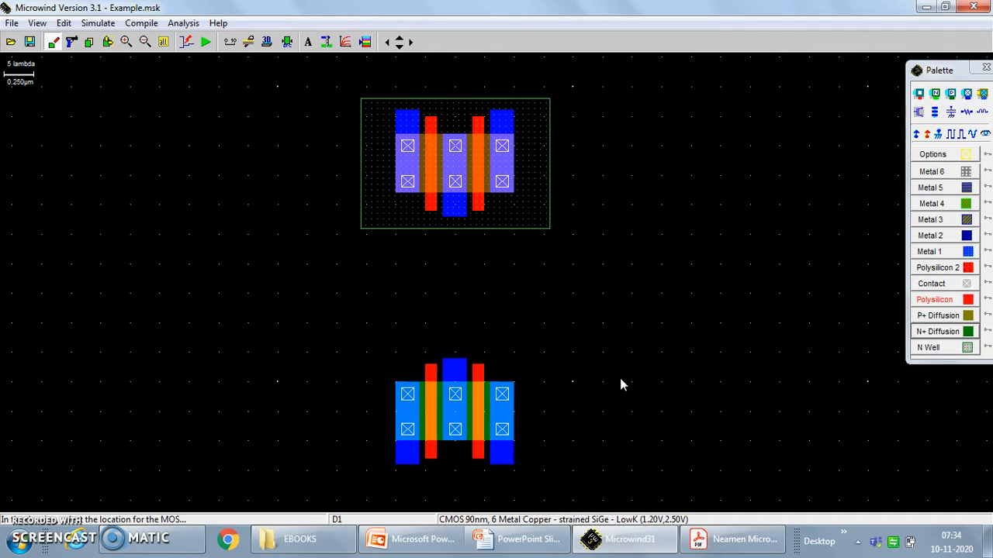
Check the 2:1 multiplexer schematic in PowerPoint and join both pMOS gates to the nMOS gates with Polysilicon strips about 2 × 26 lambda.
{"action": "left_click", "coordinate": [419, 540]}
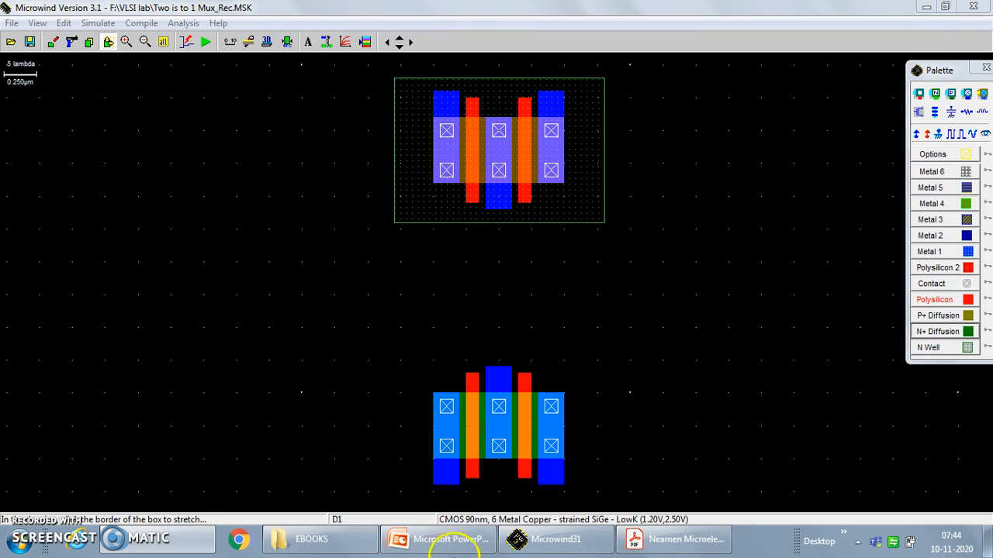
{"action": "left_click", "coordinate": [440, 542]}
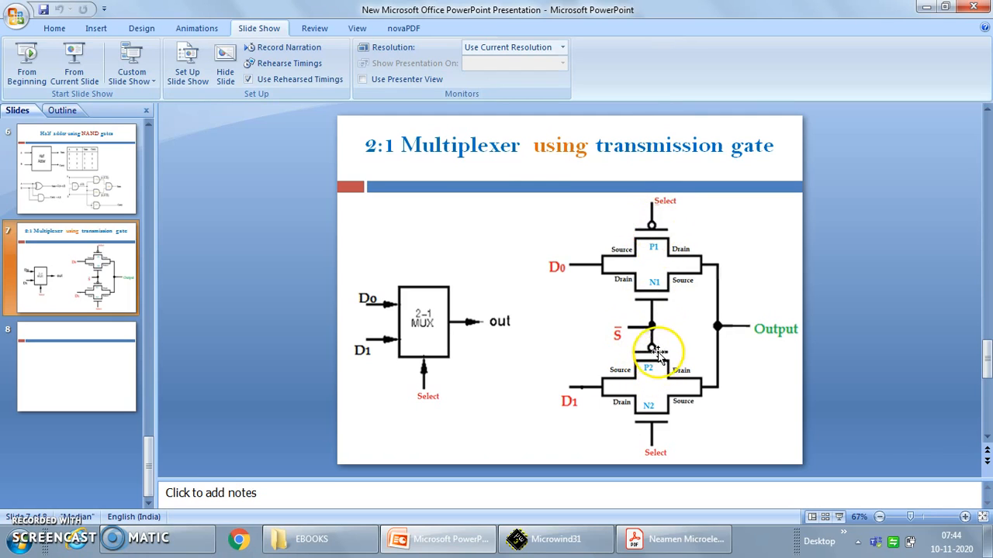
{"action": "left_click", "coordinate": [525, 538]}
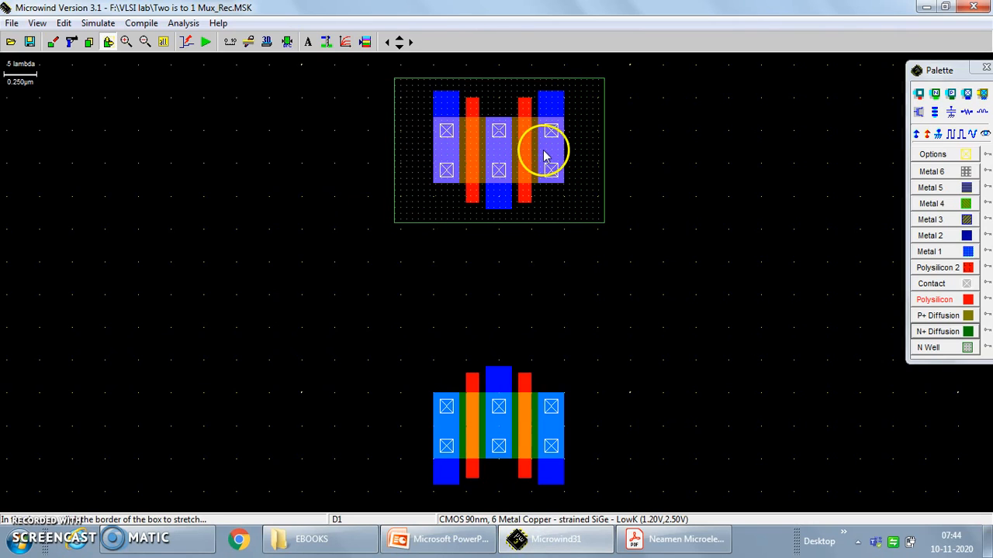
{"action": "left_click", "coordinate": [308, 42]}
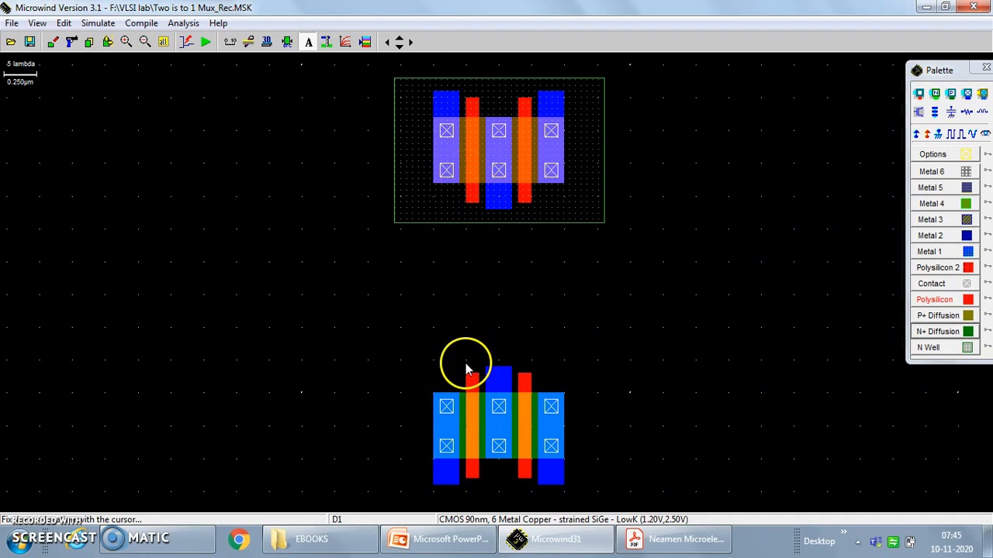
{"action": "left_click", "coordinate": [921, 300]}
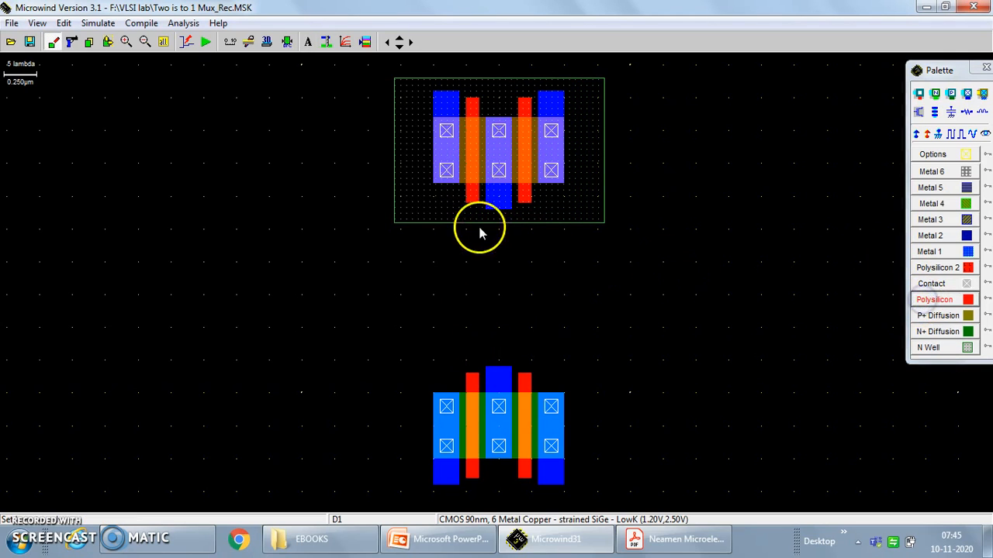
{"action": "left_click", "coordinate": [466, 204]}
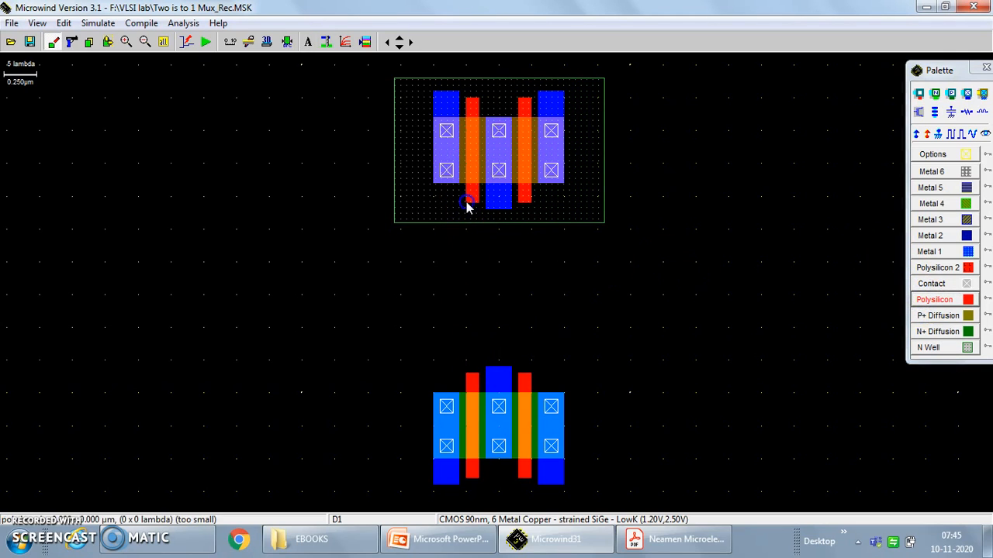
{"action": "left_click_drag", "start_coordinate": [474, 378], "coordinate": [475, 380]}
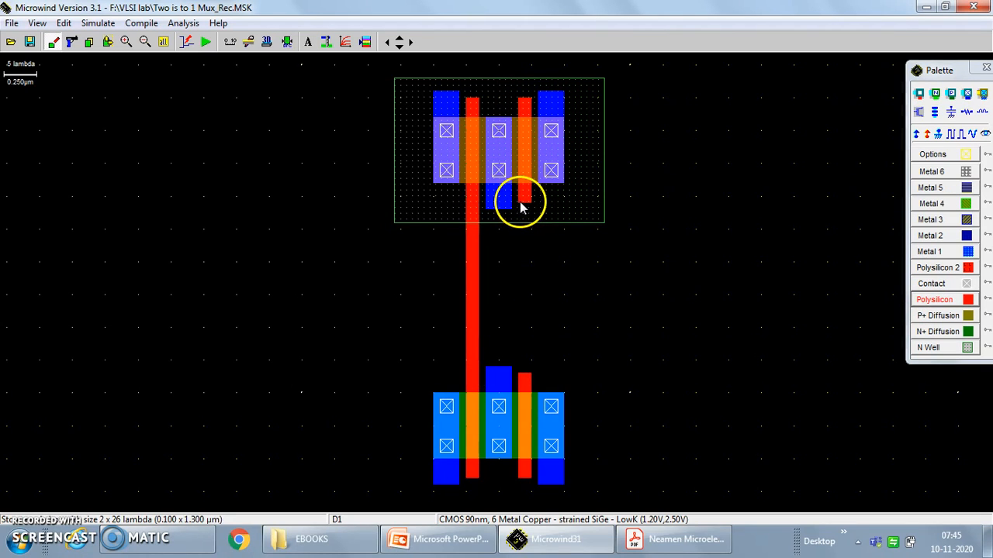
{"action": "left_click_drag", "start_coordinate": [520, 204], "coordinate": [521, 288]}
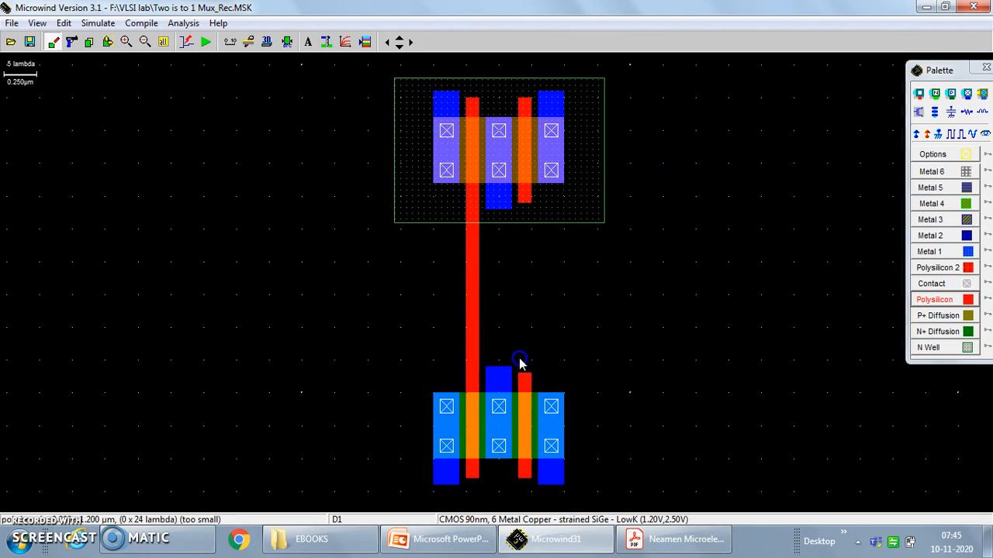
{"action": "left_click_drag", "start_coordinate": [525, 378], "coordinate": [531, 380]}
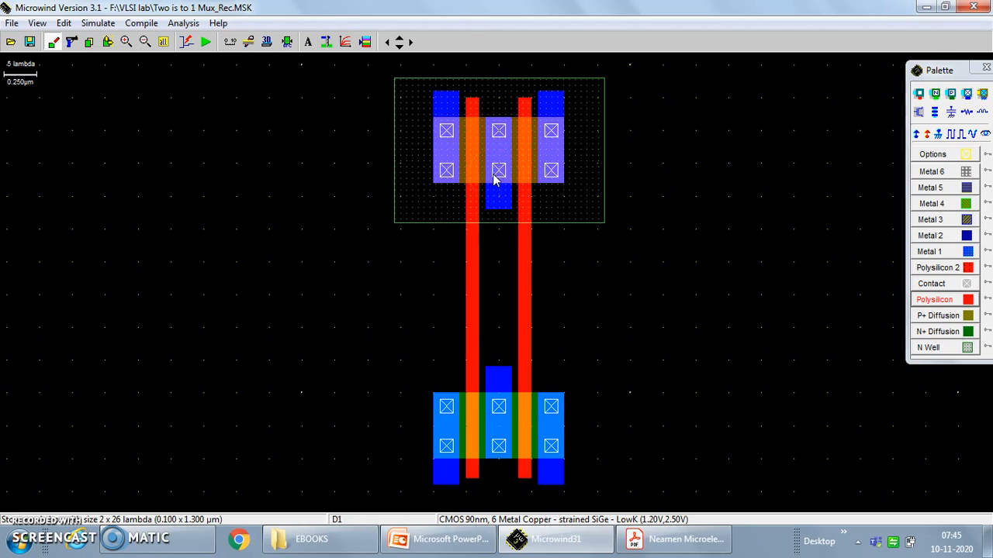
Check the schematic slide in PowerPoint and connect the middle pMOS and nMOS terminals with a Metal 1 strip about 4 × 24 lambda.
{"action": "left_click", "coordinate": [449, 544]}
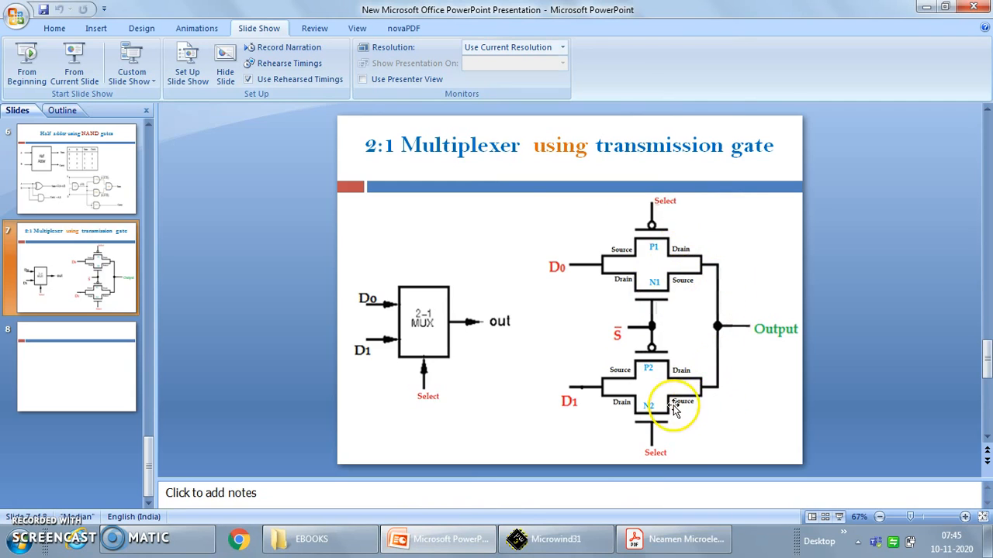
{"action": "left_click", "coordinate": [547, 547]}
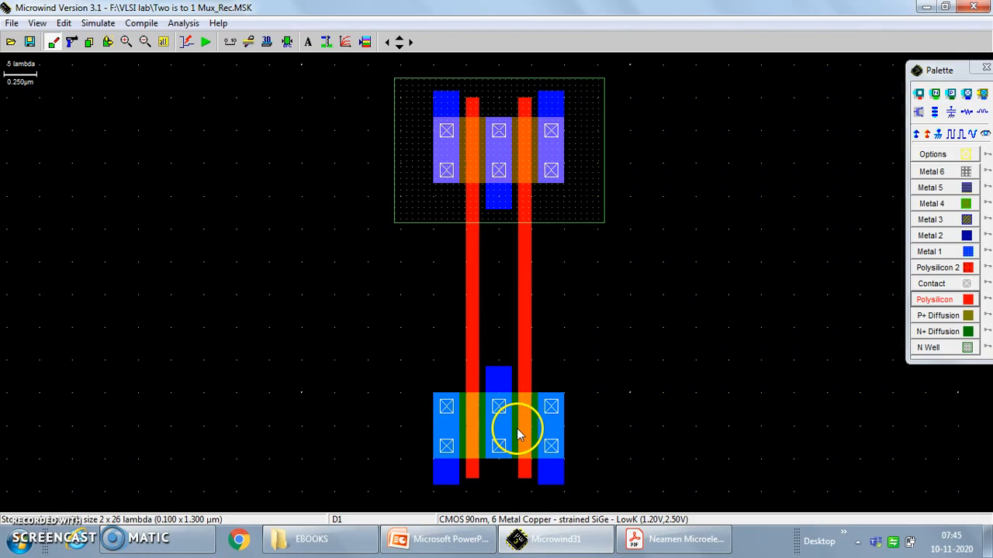
{"action": "left_click", "coordinate": [933, 253]}
{"action": "left_click_drag", "start_coordinate": [487, 215], "coordinate": [487, 233]}
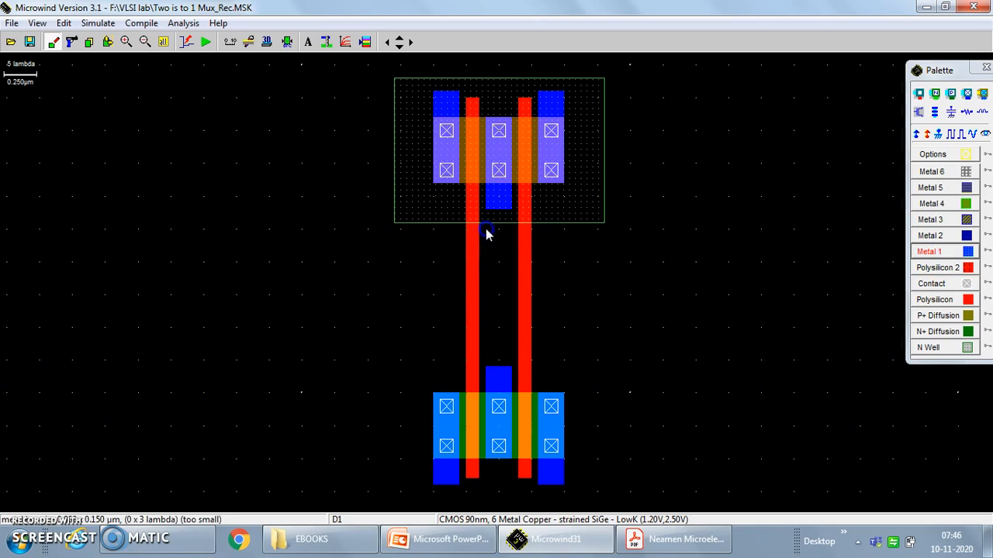
{"action": "left_click_drag", "start_coordinate": [500, 357], "coordinate": [511, 373]}
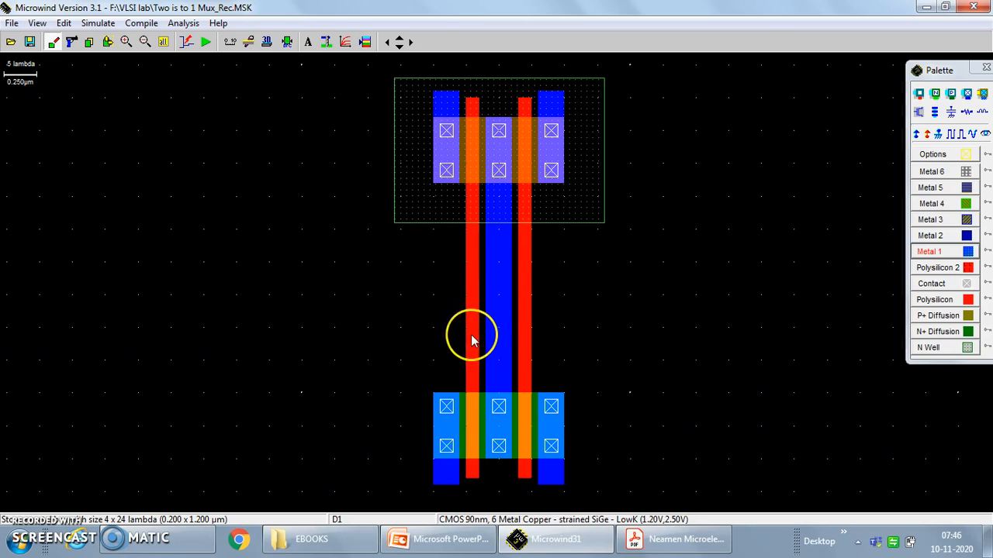
Consult the PowerPoint schematic and route Metal 1 outward from the pMOS's left terminal about 19 × 4 lambda, turning down about 5 × 52 lambda.
{"action": "left_click", "coordinate": [446, 540]}
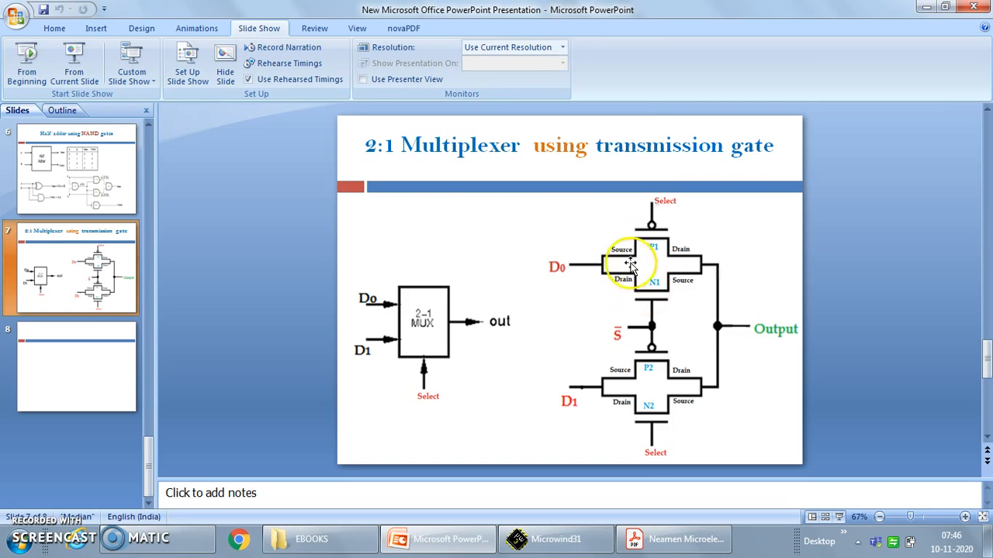
{"action": "left_click", "coordinate": [572, 539]}
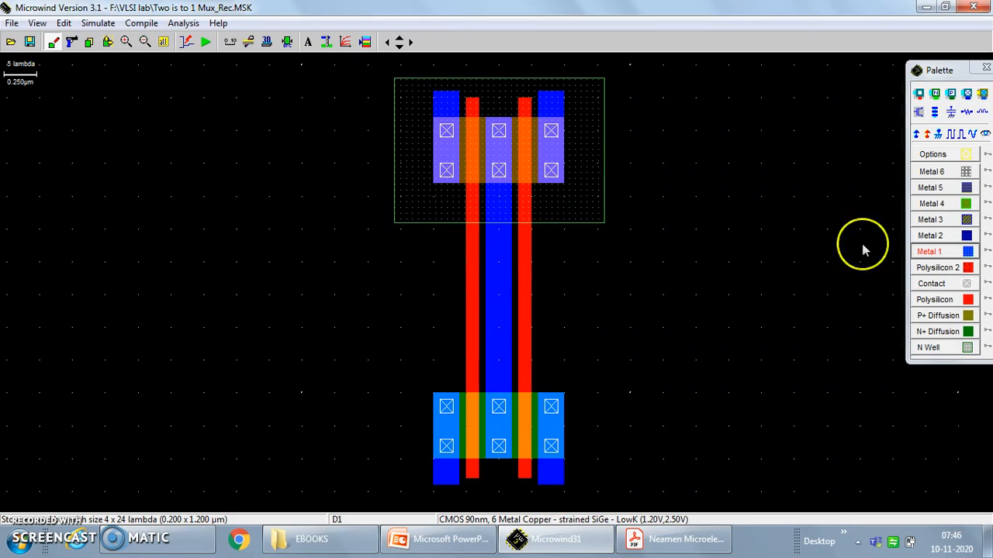
{"action": "left_click", "coordinate": [947, 252]}
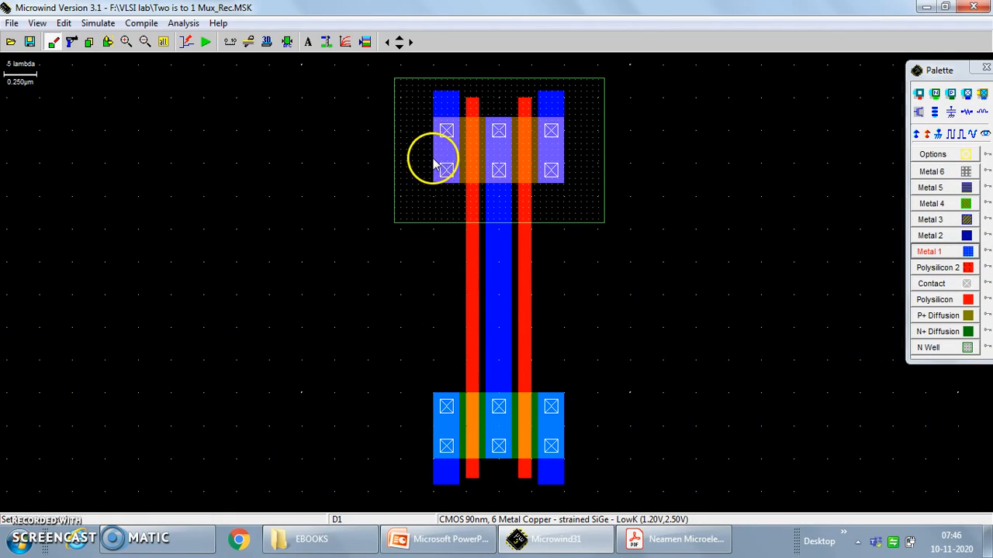
{"action": "left_click_drag", "start_coordinate": [431, 163], "coordinate": [435, 168]}
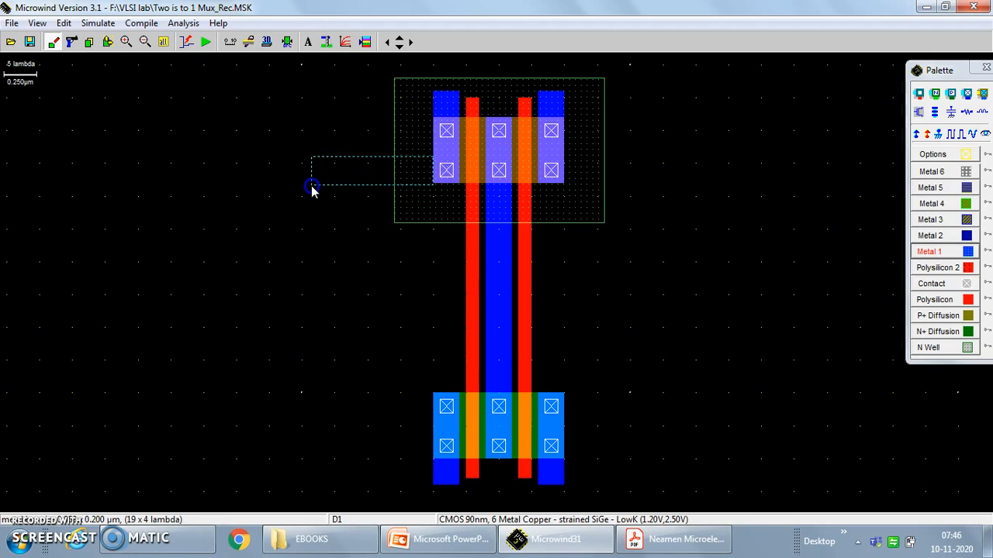
{"action": "left_click_drag", "start_coordinate": [311, 188], "coordinate": [311, 189]}
{"action": "mouse_move", "coordinate": [308, 161]}
{"action": "left_mouse_down"}
{"action": "mouse_move", "coordinate": [328, 432]}
{"action": "mouse_move", "coordinate": [351, 485]}
{"action": "mouse_move", "coordinate": [342, 503]}
{"action": "left_mouse_up"}
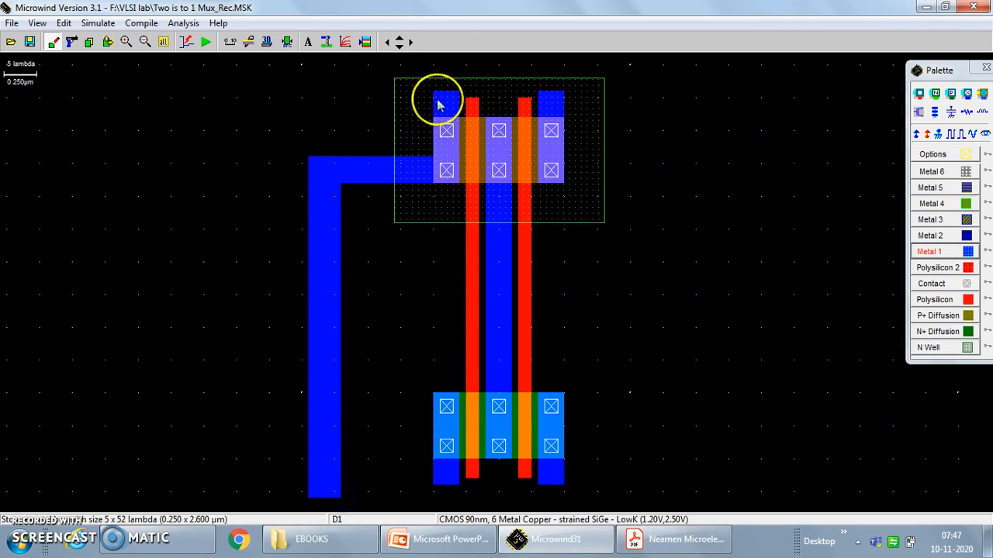
Complete the Metal 1 route to the nMOS's right terminal with a downward strip about 4 × 8 lambda and a horizontal strip about 39 × 4 lambda.
{"action": "left_click", "coordinate": [398, 45]}
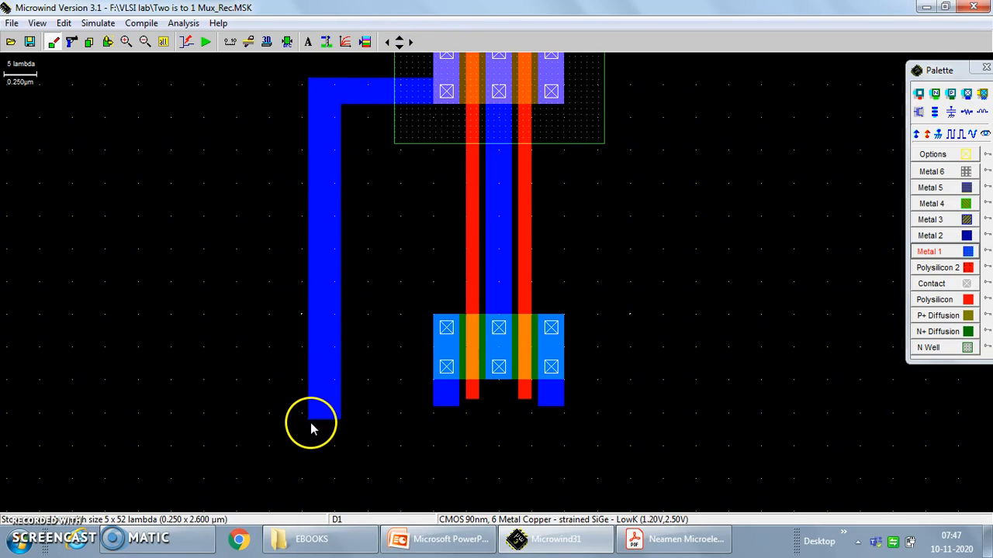
{"action": "left_click_drag", "start_coordinate": [310, 427], "coordinate": [342, 456]}
{"action": "left_click_drag", "start_coordinate": [541, 412], "coordinate": [566, 466]}
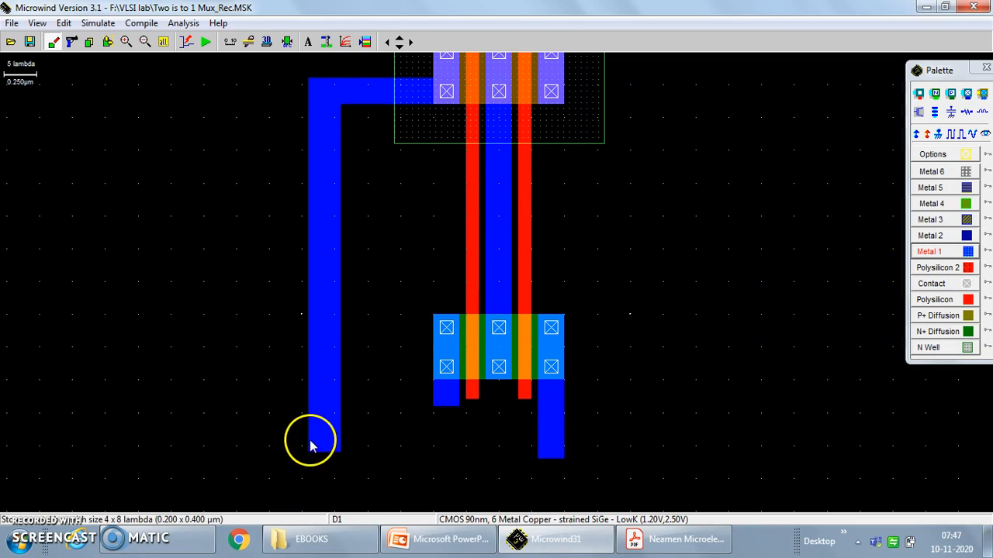
{"action": "left_click_drag", "start_coordinate": [556, 468], "coordinate": [565, 470]}
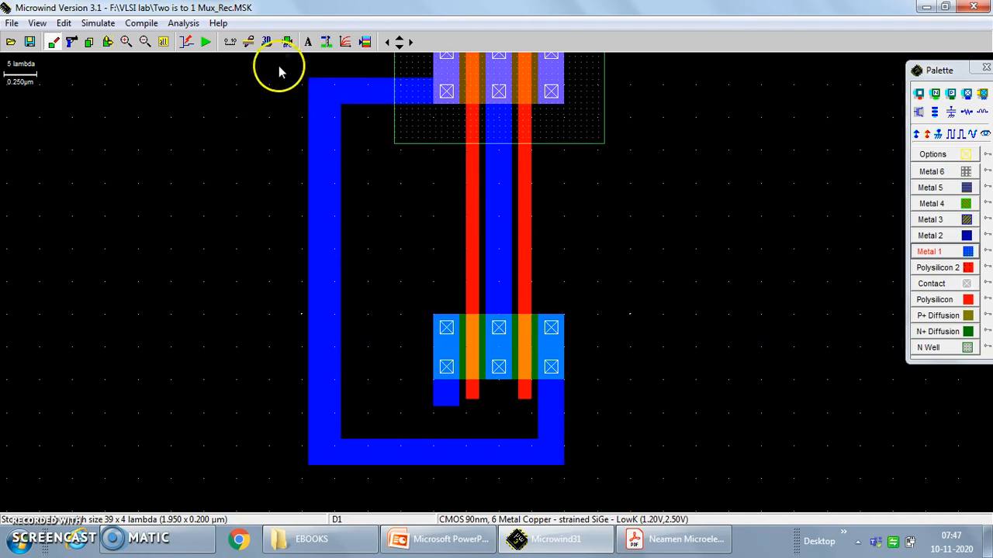
Review the schematic in PowerPoint and extend the pMOS's right terminal downward with a Metal 1 strip about 4 × 21 lambda.
{"action": "left_click", "coordinate": [401, 39]}
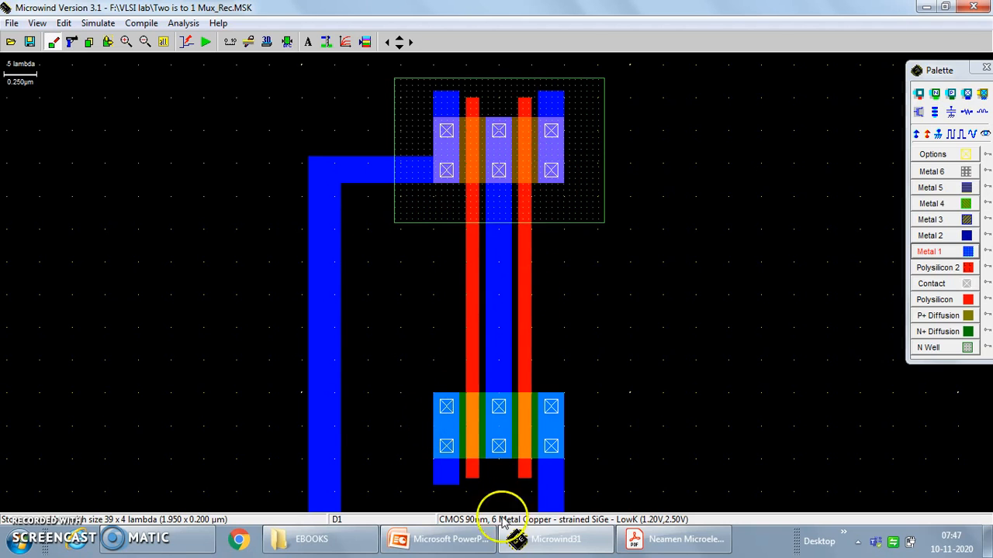
{"action": "left_click", "coordinate": [458, 537]}
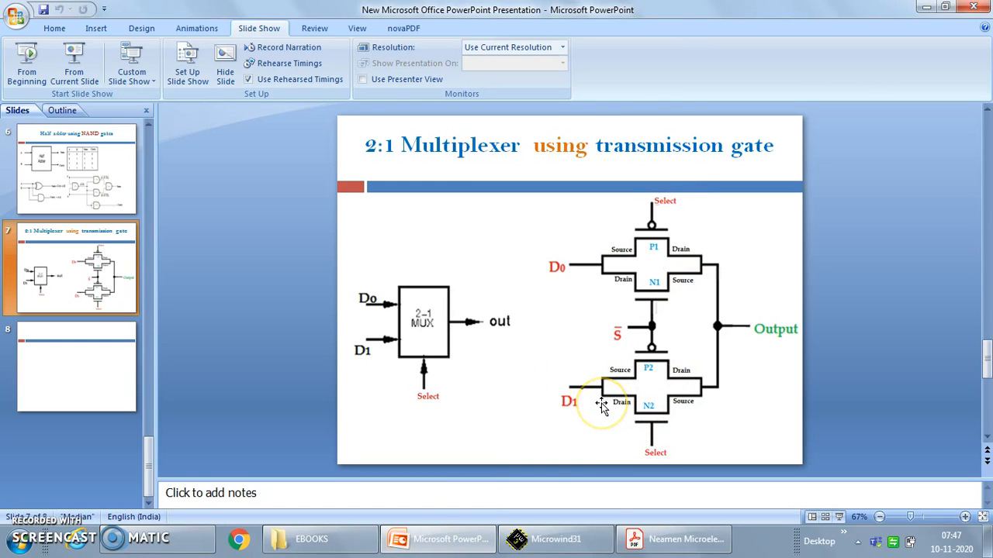
{"action": "left_click", "coordinate": [561, 541]}
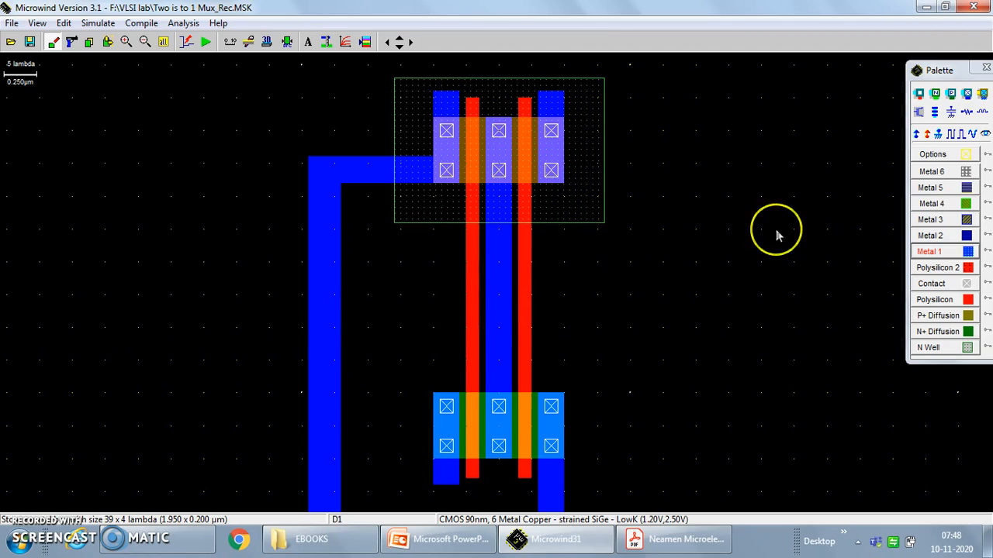
{"action": "left_click", "coordinate": [927, 251]}
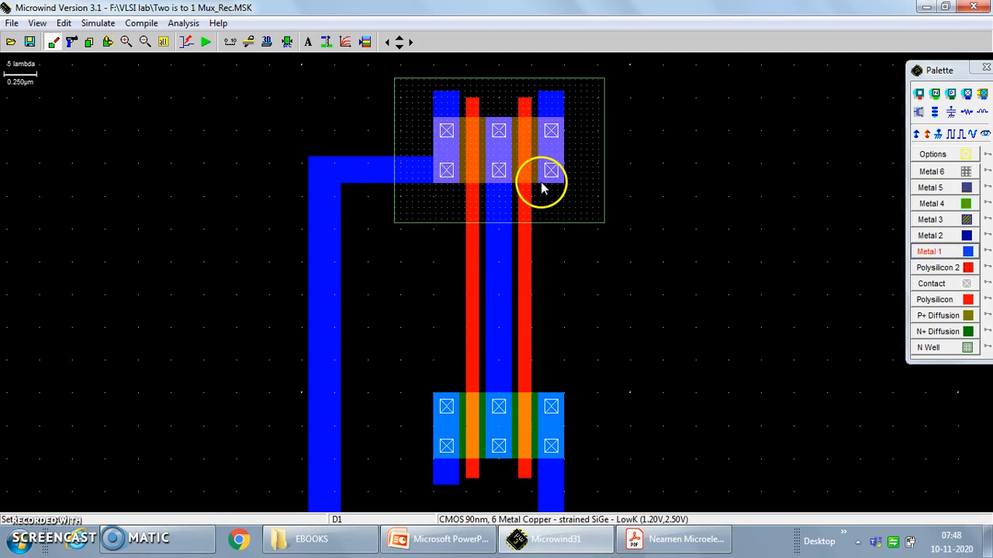
{"action": "left_click_drag", "start_coordinate": [541, 188], "coordinate": [547, 261]}
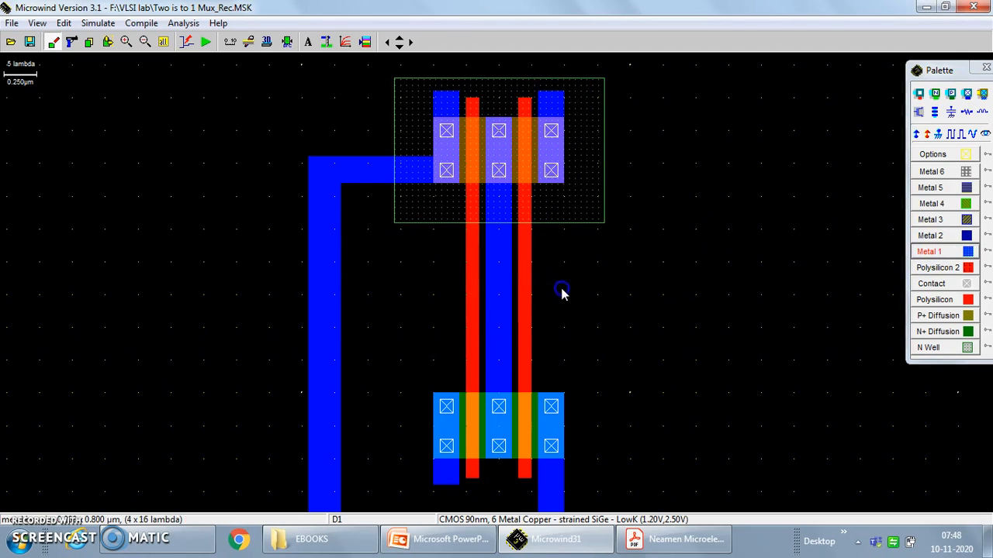
{"action": "left_click_drag", "start_coordinate": [564, 306], "coordinate": [563, 321]}
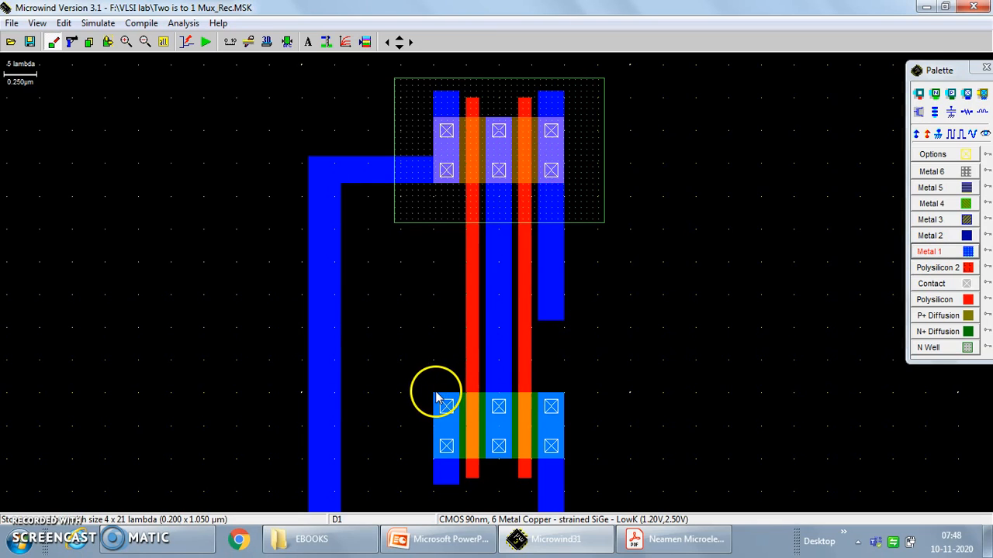
Extend the nMOS's left terminal upward with Metal 1 about 4 × 11 lambda and slightly lengthen both this strip and the right pMOS strip.
{"action": "left_click_drag", "start_coordinate": [436, 391], "coordinate": [456, 392]}
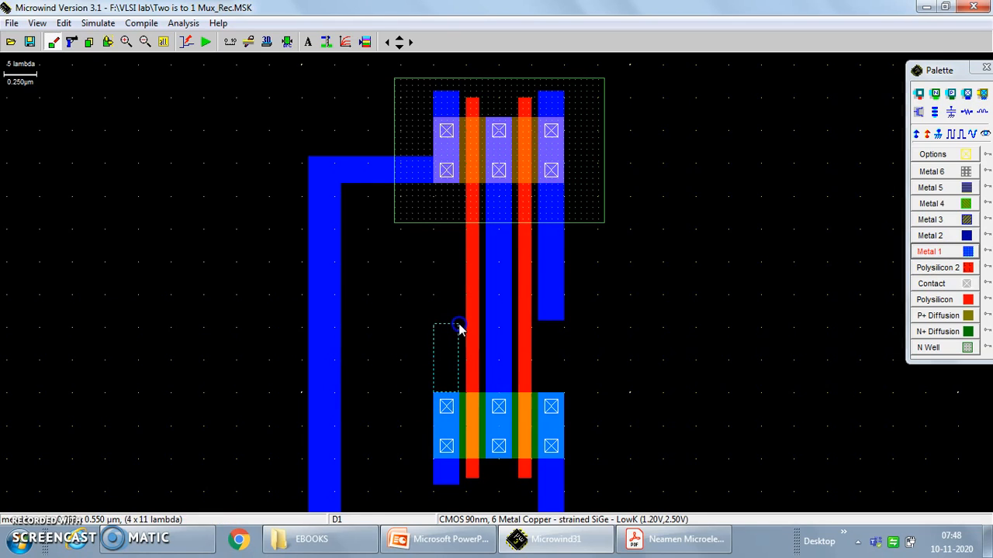
{"action": "left_click_drag", "start_coordinate": [460, 325], "coordinate": [459, 325]}
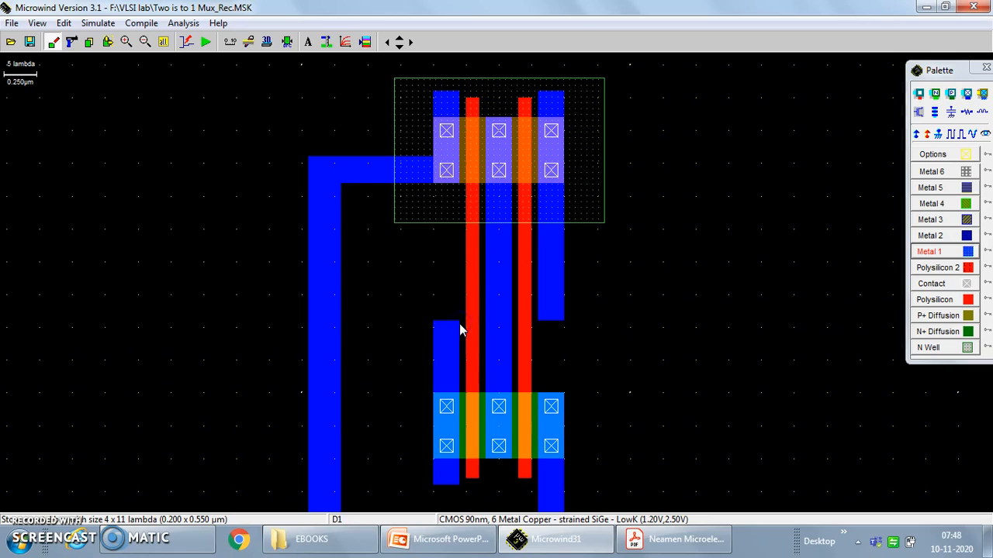
{"action": "left_click_drag", "start_coordinate": [537, 324], "coordinate": [565, 339]}
{"action": "mouse_move", "coordinate": [446, 325]}
{"action": "left_mouse_down"}
{"action": "mouse_move", "coordinate": [435, 326]}
{"action": "mouse_move", "coordinate": [459, 327]}
{"action": "left_mouse_up"}
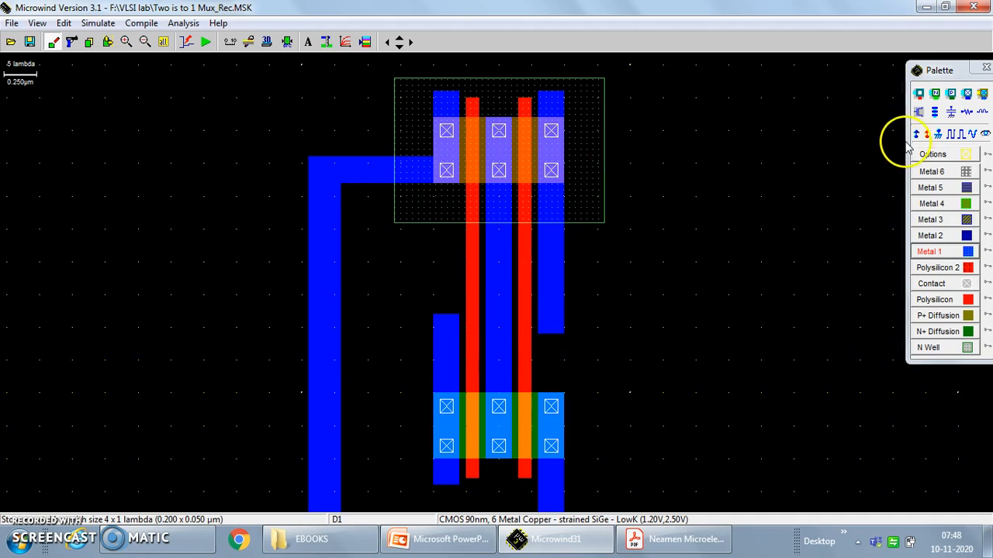
Bridge the nMOS's left Metal 1 strip to the pMOS's right strip with a horizontal Metal 2 strip about 20 × 4 lambda.
{"action": "left_click", "coordinate": [948, 237]}
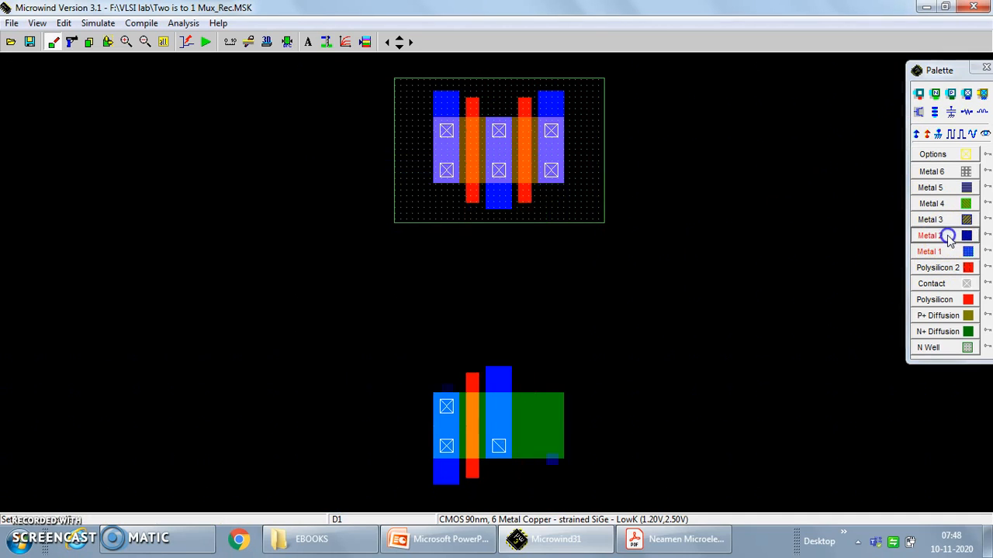
{"action": "left_click_drag", "start_coordinate": [436, 319], "coordinate": [440, 325]}
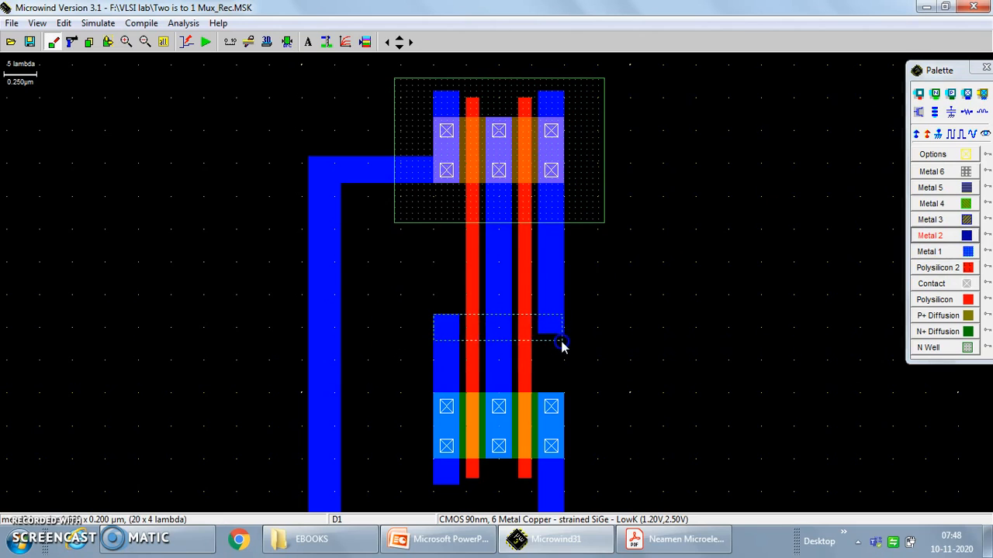
{"action": "mouse_move", "coordinate": [565, 345]}
{"action": "left_mouse_down"}
{"action": "mouse_move", "coordinate": [539, 339]}
{"action": "mouse_move", "coordinate": [565, 347]}
{"action": "left_mouse_up"}
Lengthen both bridged Metal 1 strip ends by about 4 × 2 lambda and add a second overlapping Metal 2 strip about 20 × 4 lambda.
{"action": "left_click", "coordinate": [928, 251]}
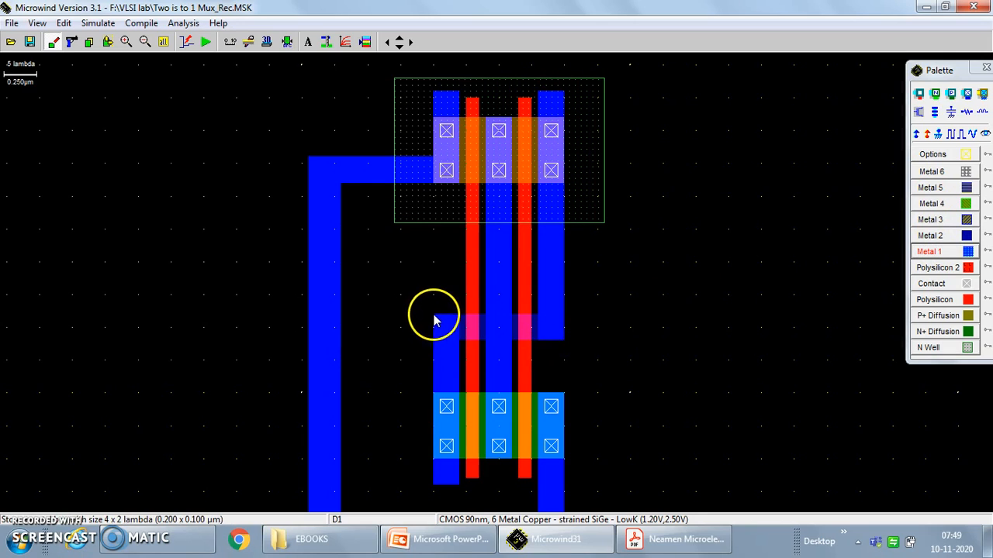
{"action": "left_click_drag", "start_coordinate": [435, 318], "coordinate": [460, 321]}
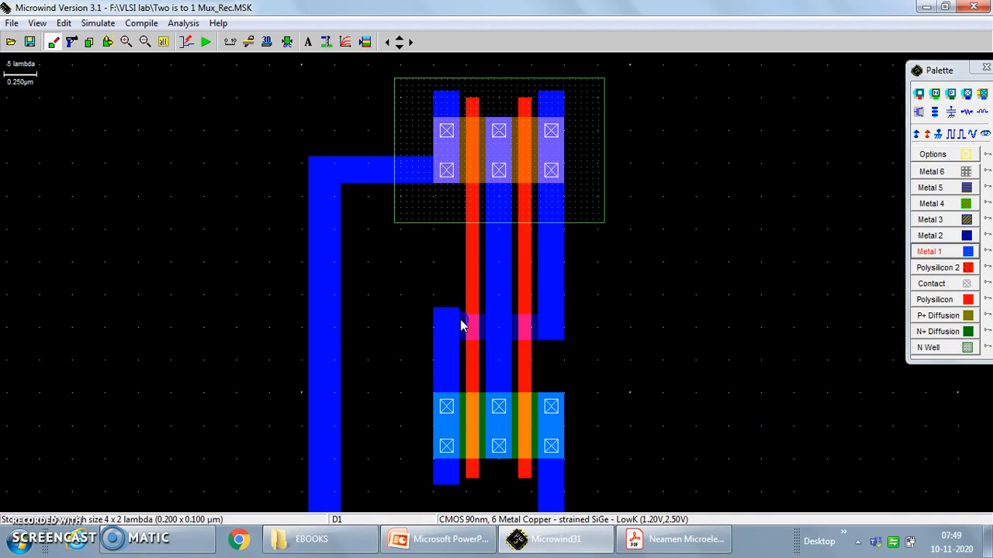
{"action": "left_click", "coordinate": [959, 236]}
{"action": "left_click_drag", "start_coordinate": [436, 312], "coordinate": [472, 325]}
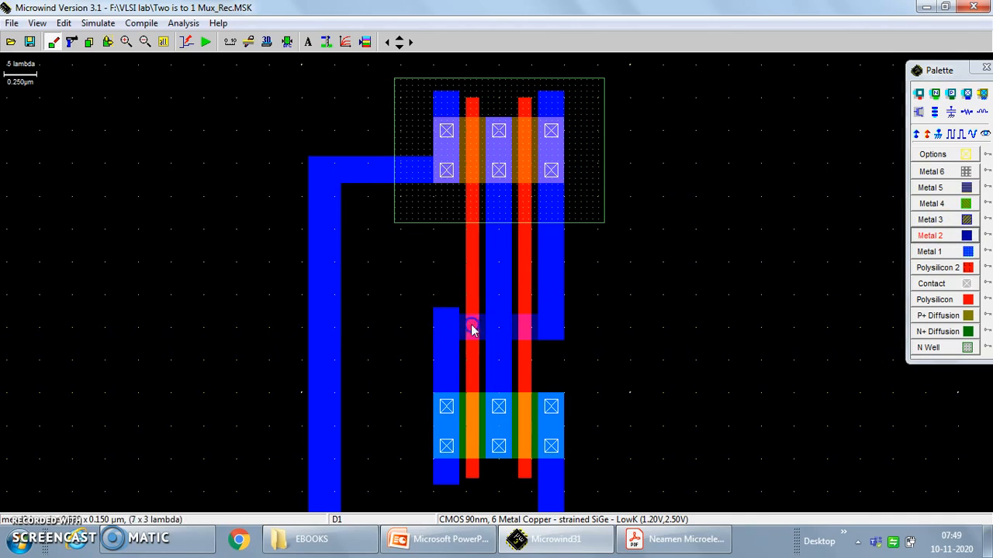
{"action": "left_click_drag", "start_coordinate": [564, 338], "coordinate": [564, 339]}
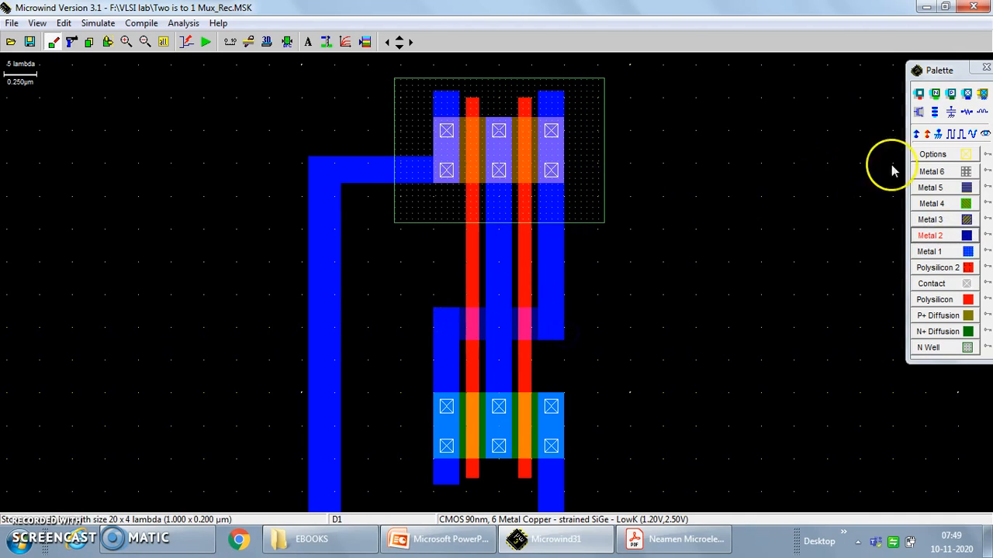
Place Metal 1/Metal 2 contacts at both ends of the Metal 2 bridge, on the nMOS's left strip and the pMOS's right strip.
{"action": "left_click", "coordinate": [983, 95]}
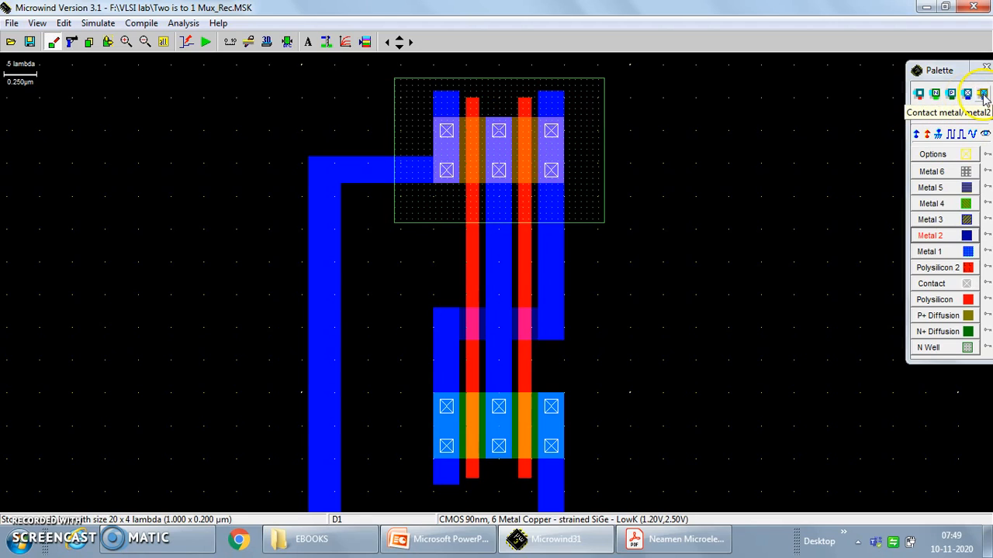
{"action": "left_click", "coordinate": [967, 95]}
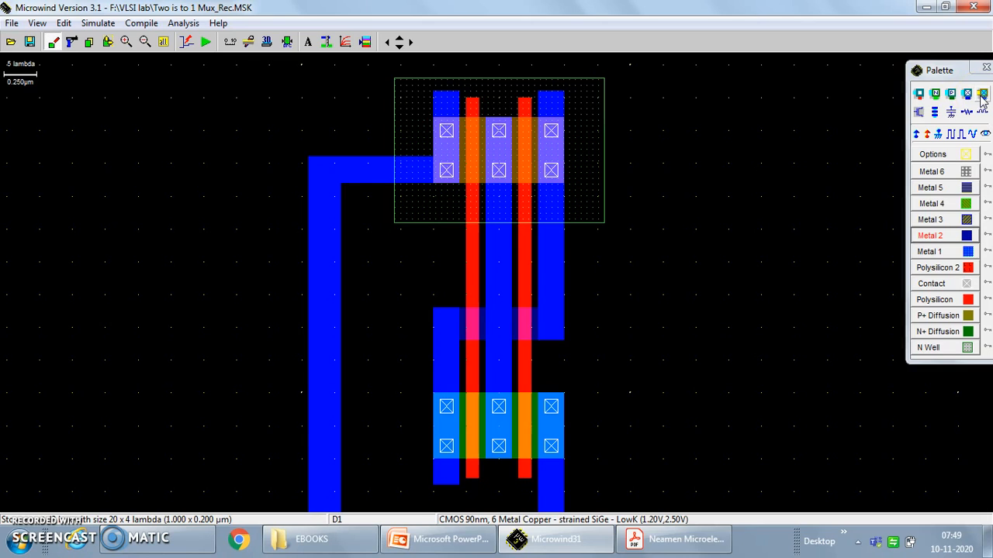
{"action": "left_click", "coordinate": [967, 93]}
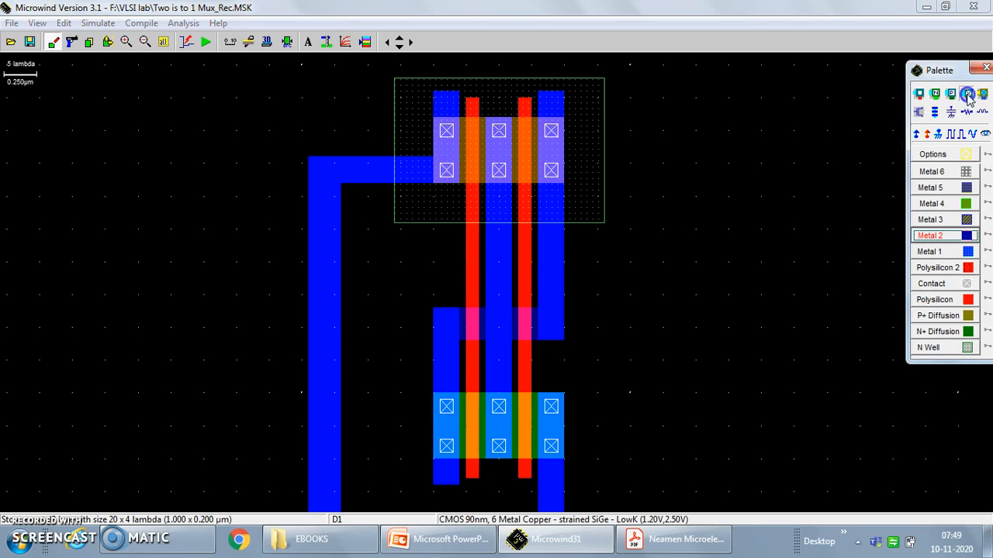
{"action": "left_click", "coordinate": [447, 329]}
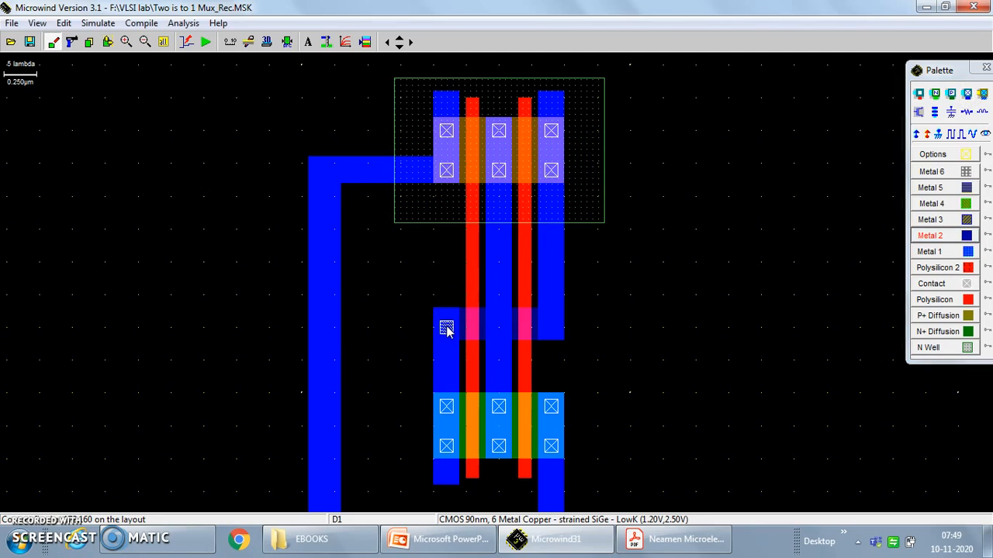
{"action": "left_click", "coordinate": [967, 94]}
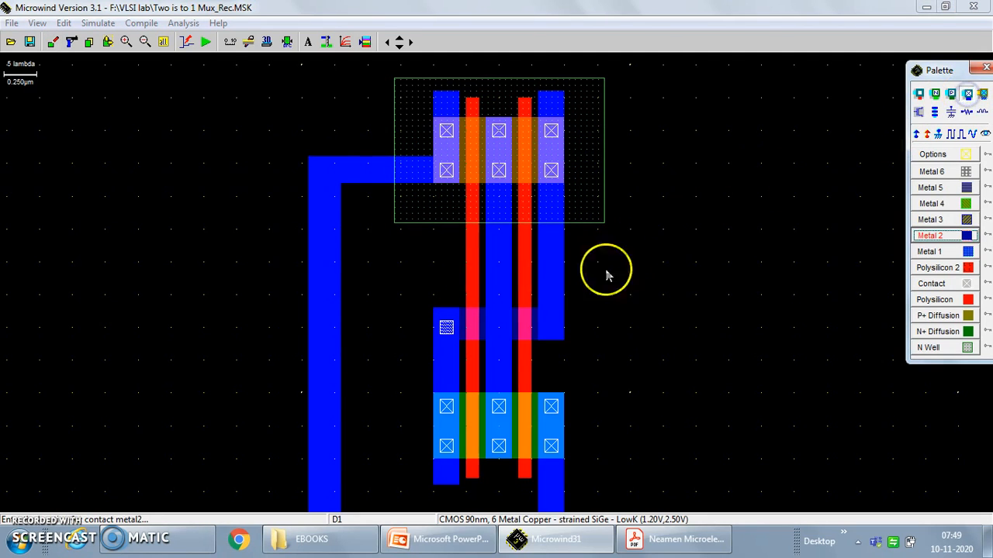
{"action": "left_click", "coordinate": [554, 329]}
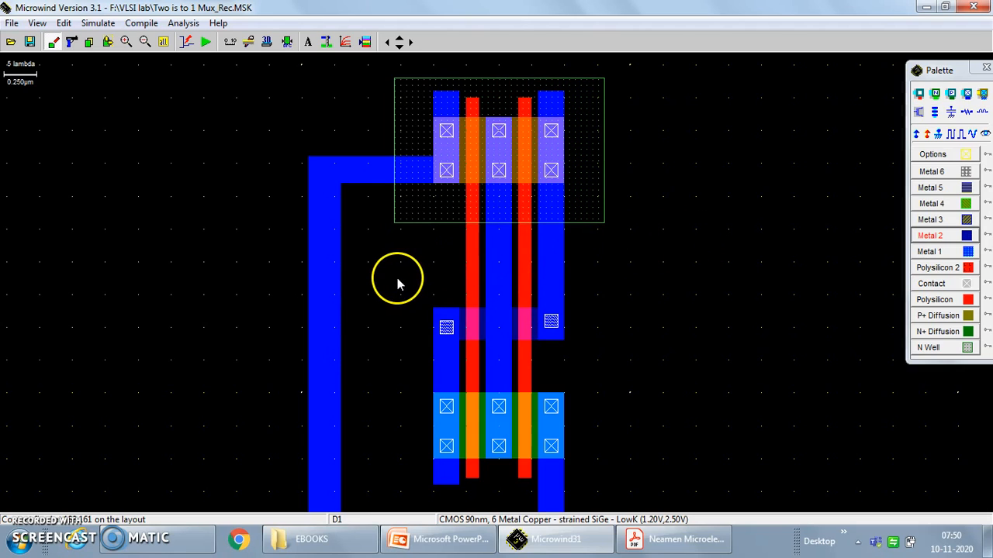
Place a Vdd supply in the pMOS's N well and assign a clock named S to the left polysilicon gate.
{"action": "left_click", "coordinate": [918, 138]}
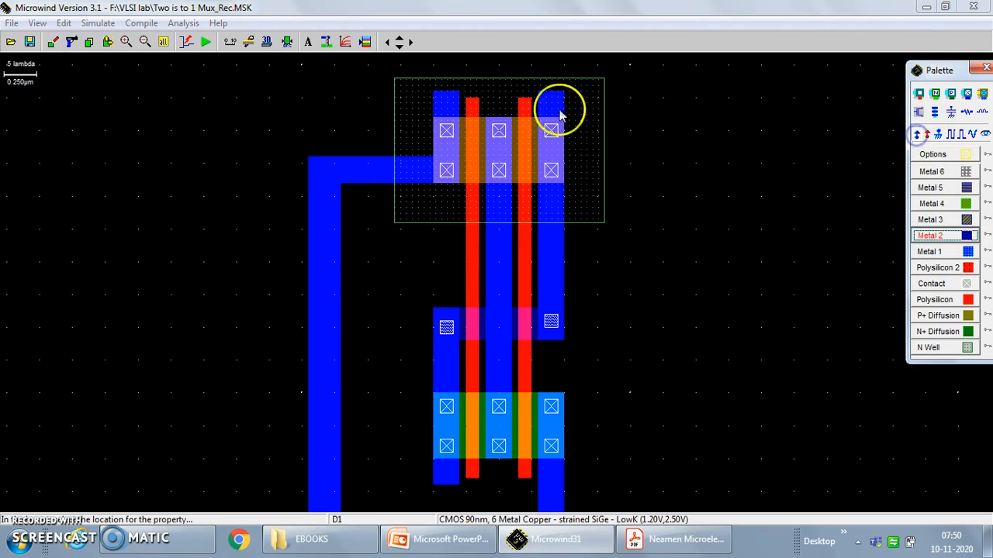
{"action": "left_click", "coordinate": [409, 93]}
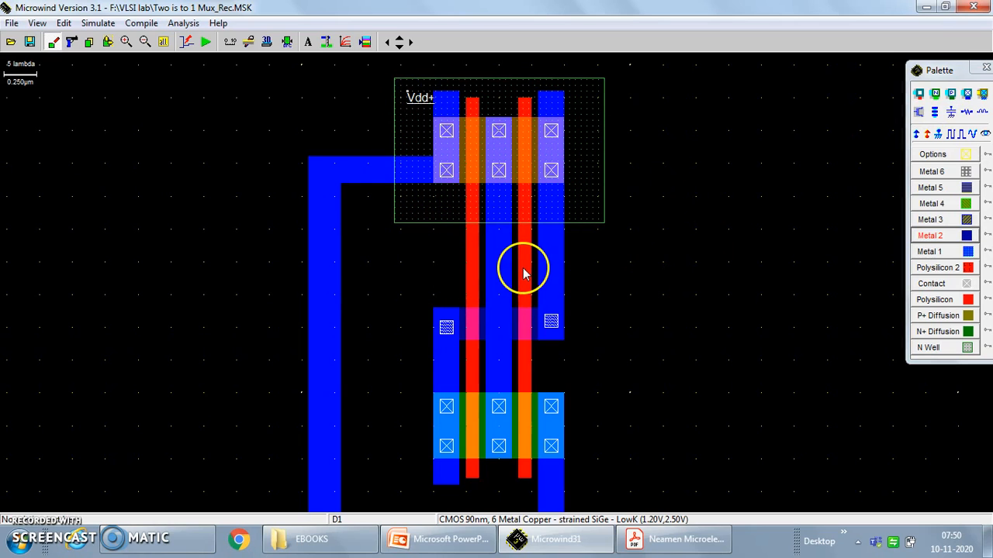
{"action": "left_click", "coordinate": [952, 135]}
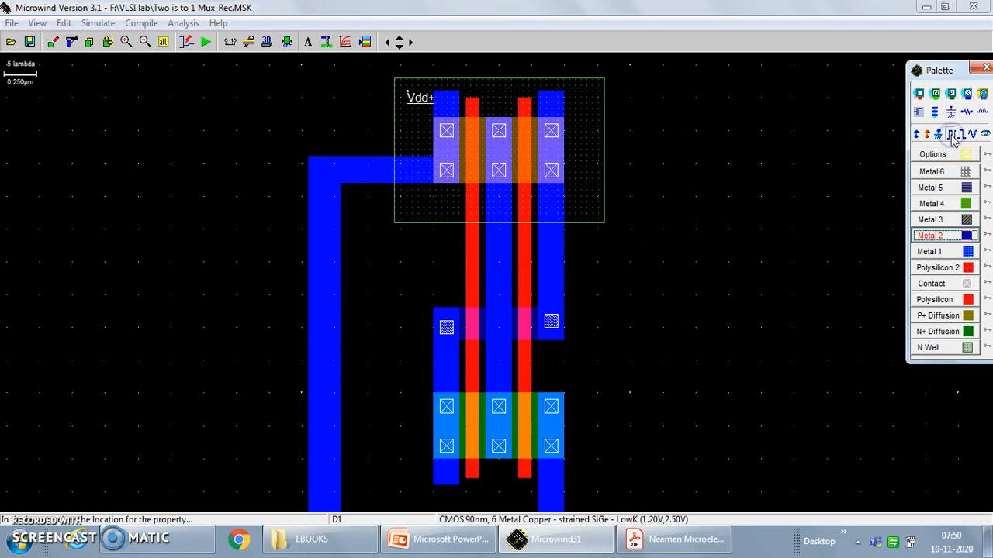
{"action": "left_click", "coordinate": [470, 238]}
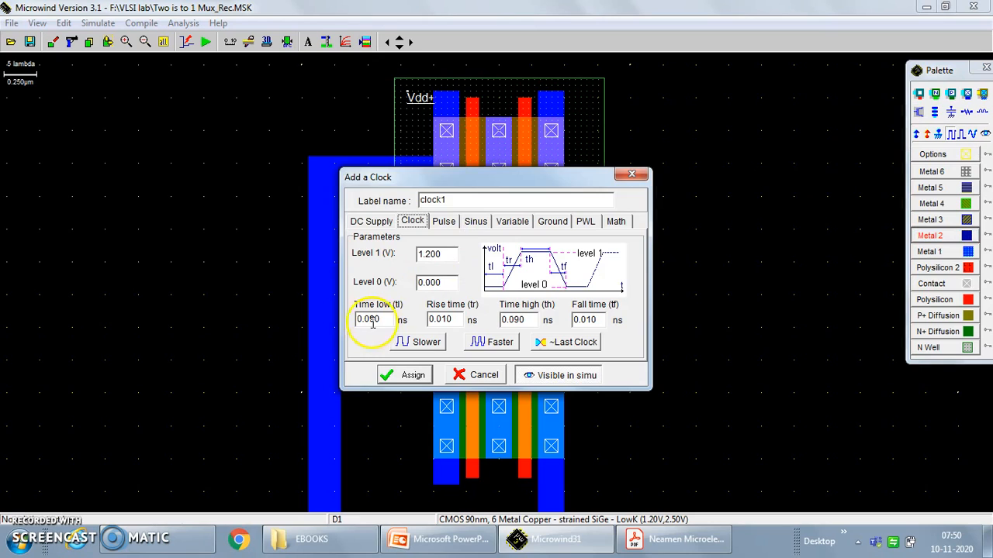
{"action": "double_click", "coordinate": [435, 200]}
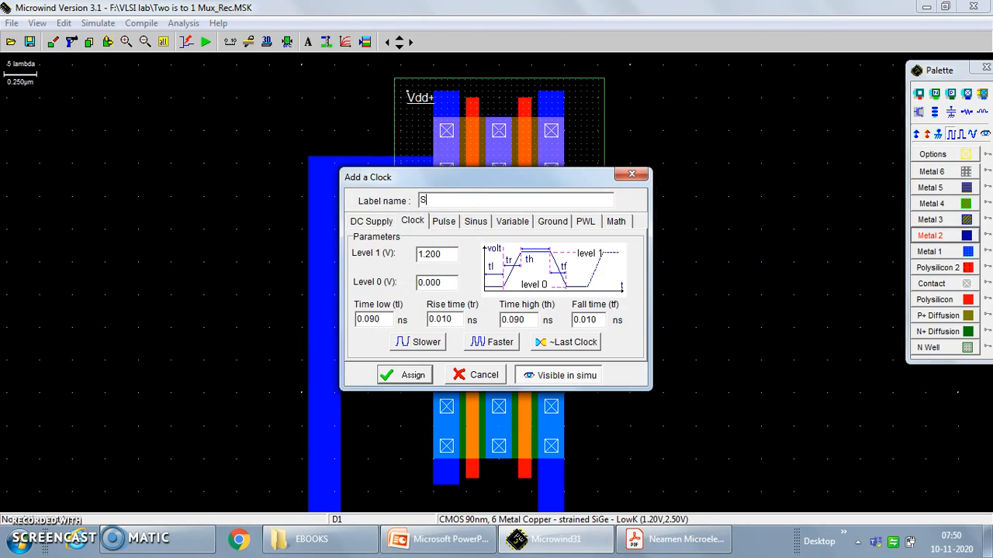
{"action": "left_click", "coordinate": [409, 375]}
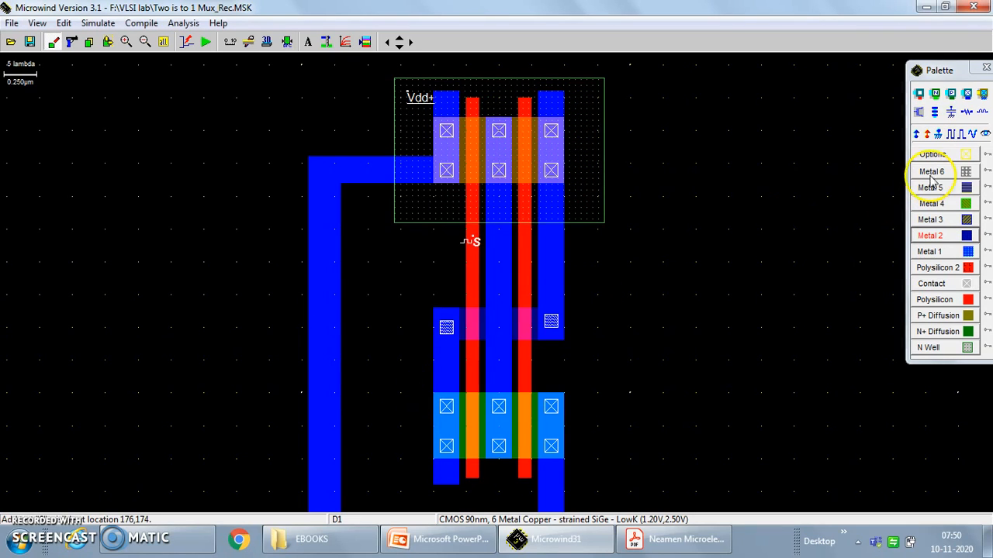
Add a clock to the right polysilicon gate, named S bar, with low and high times of 0.090 ns.
{"action": "left_click", "coordinate": [950, 134]}
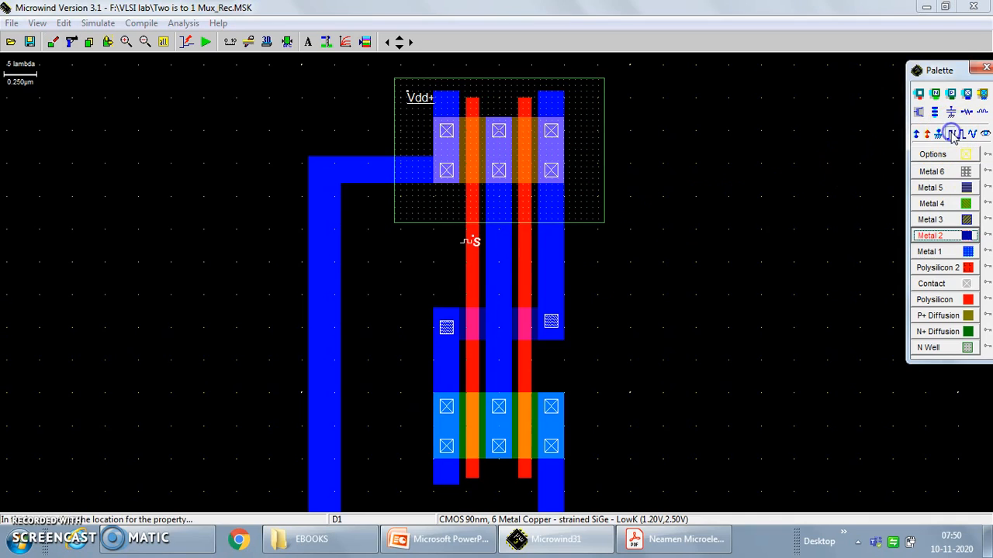
{"action": "left_click", "coordinate": [525, 293]}
{"action": "left_click", "coordinate": [425, 200]}
{"action": "left_click_drag", "start_coordinate": [449, 200], "coordinate": [380, 206]}
{"action": "type", "text": "S bar"}
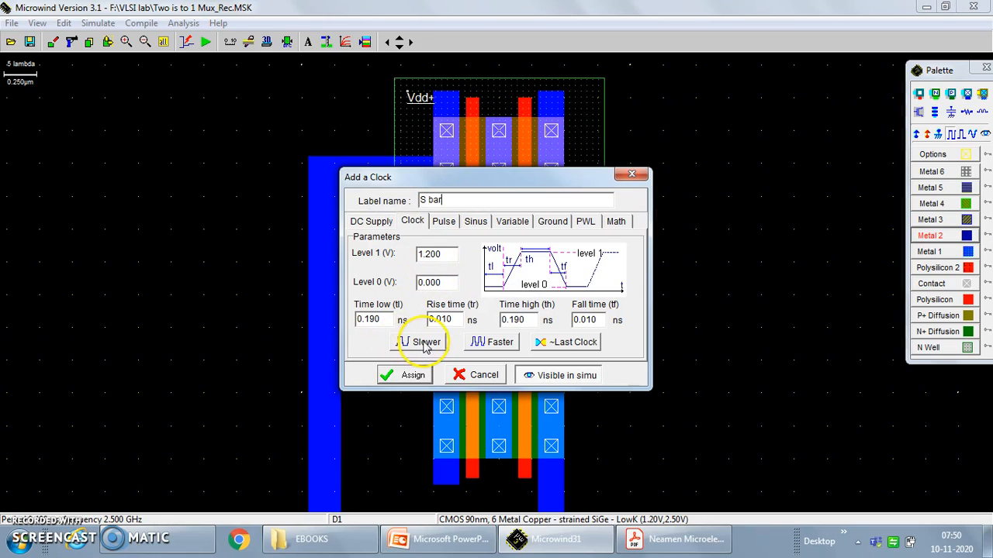
{"action": "left_click", "coordinate": [493, 343]}
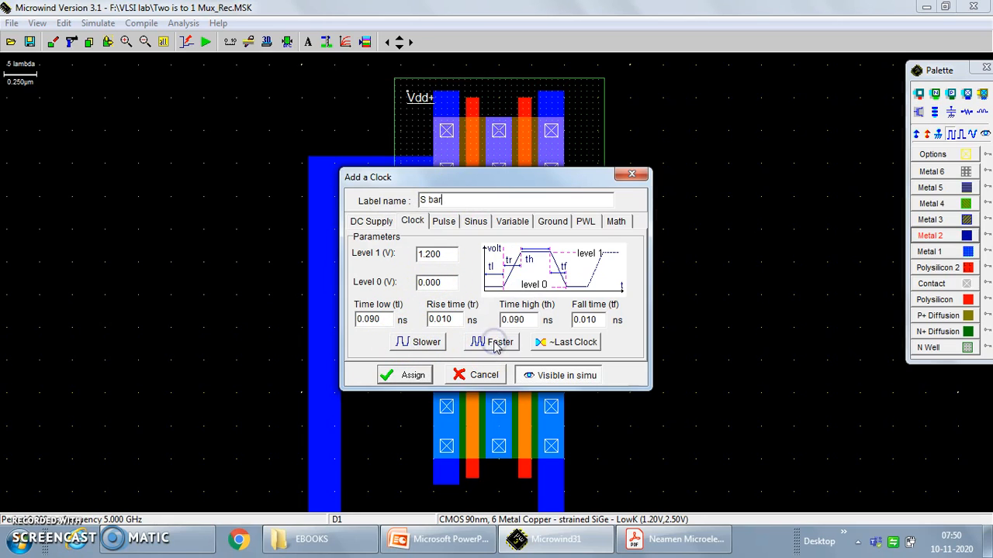
Invert the S bar clock by setting Level 1 to 0.000 V and Level 0 to 1.200 V, and assign it.
{"action": "left_click_drag", "start_coordinate": [439, 255], "coordinate": [369, 260]}
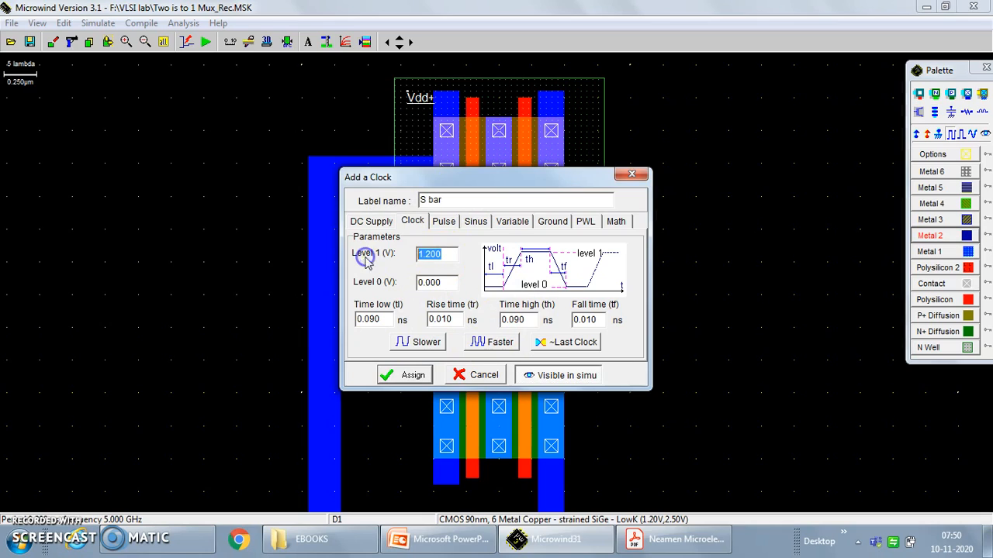
{"action": "left_click", "coordinate": [444, 256]}
{"action": "left_click", "coordinate": [427, 258]}
{"action": "left_click", "coordinate": [425, 251]}
{"action": "left_click", "coordinate": [423, 283]}
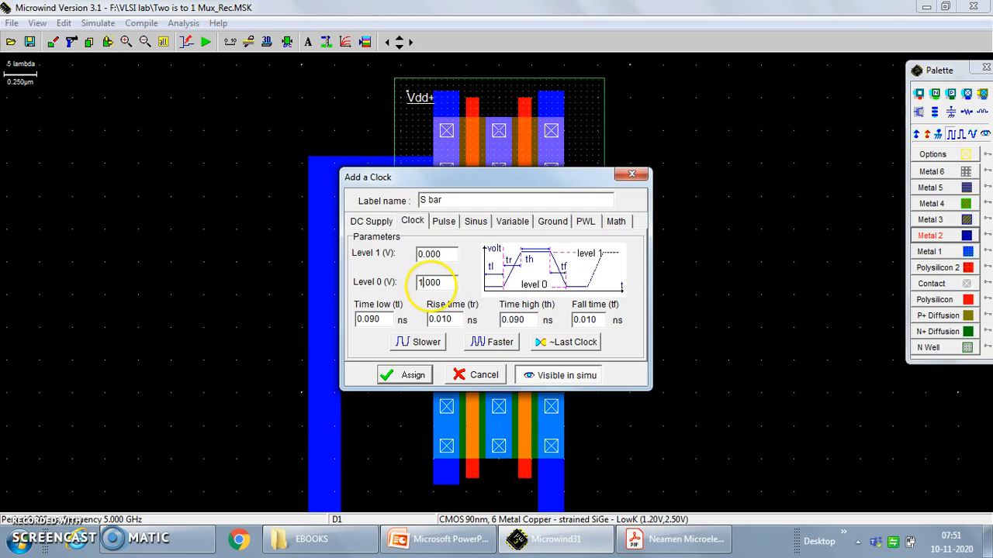
{"action": "left_click", "coordinate": [430, 284]}
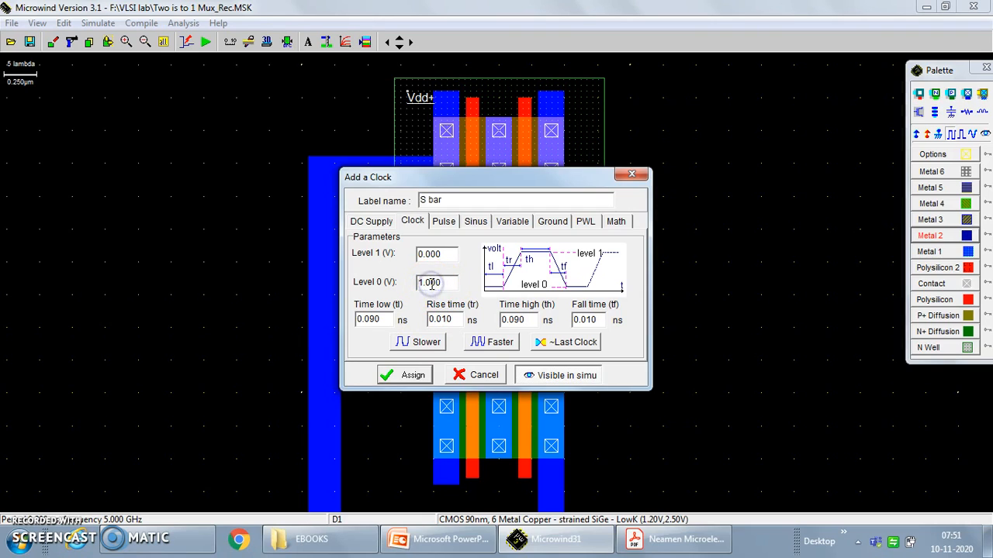
{"action": "left_click", "coordinate": [405, 376]}
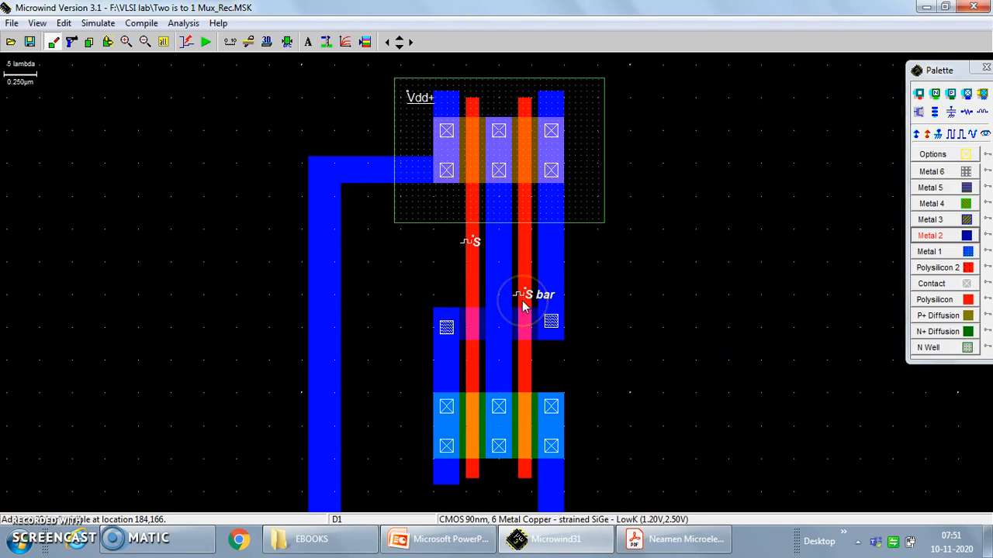
{"action": "left_click", "coordinate": [947, 251]}
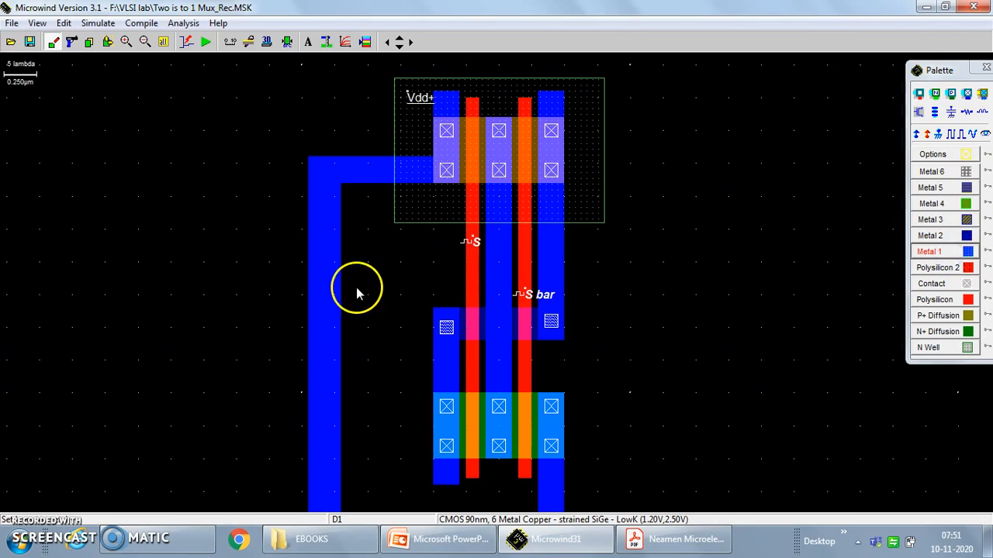
{"action": "left_click_drag", "start_coordinate": [382, 270], "coordinate": [488, 301]}
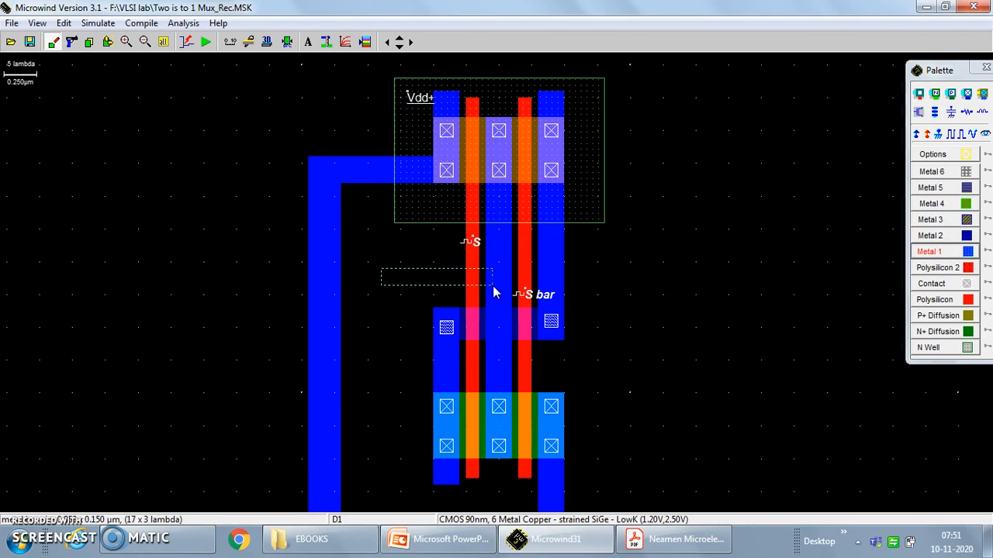
{"action": "left_click_drag", "start_coordinate": [493, 292], "coordinate": [486, 288]}
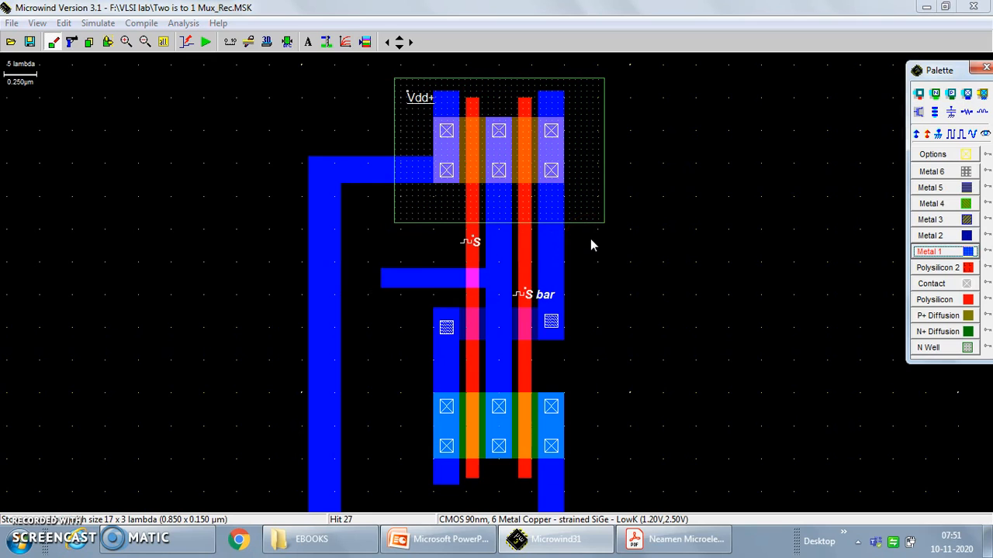
{"action": "key", "text": "ctrl+z"}
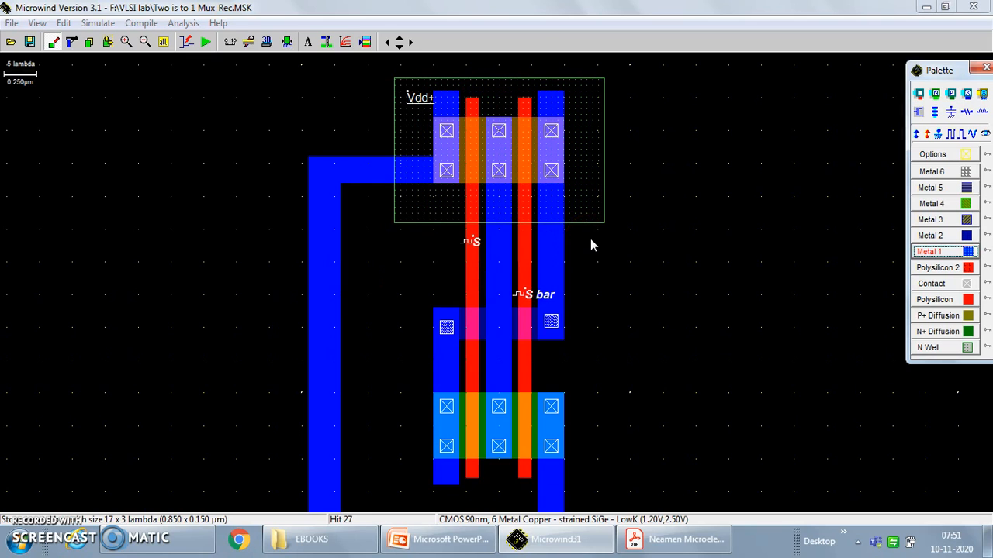
Draw a Metal 1 strip about 18 × 4 lambda leftward from the central column, between the S label and the Metal 2 bridge.
{"action": "left_click", "coordinate": [924, 251]}
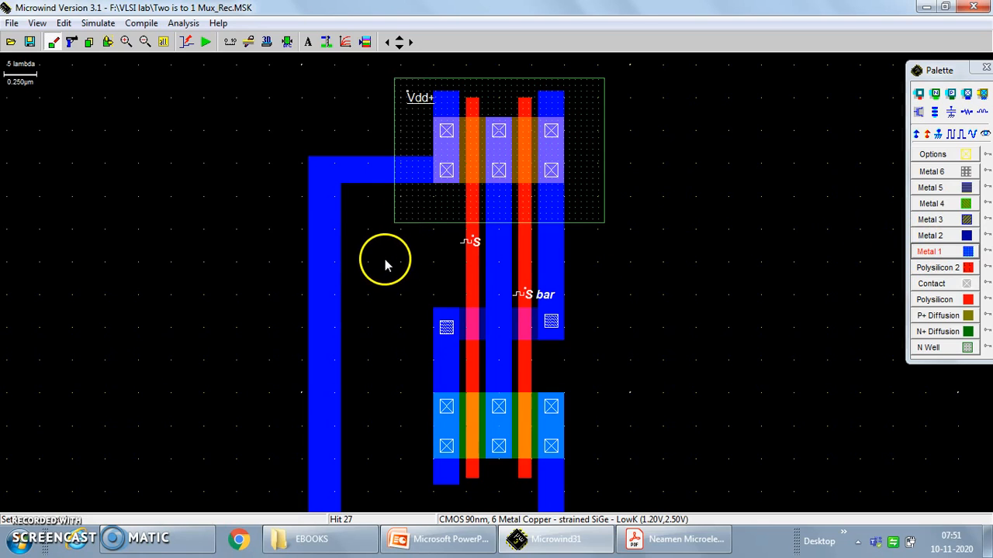
{"action": "left_click_drag", "start_coordinate": [391, 264], "coordinate": [475, 282]}
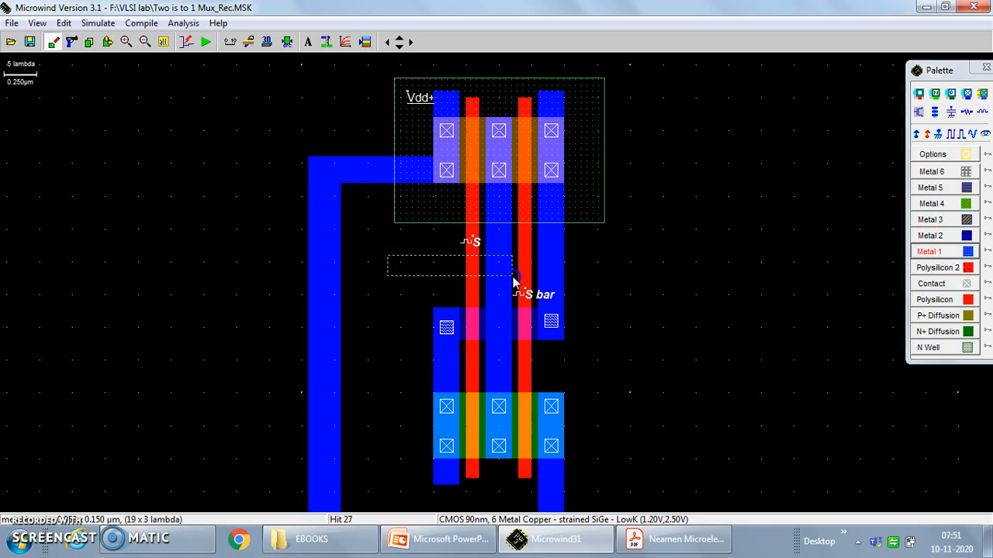
{"action": "left_click_drag", "start_coordinate": [513, 284], "coordinate": [509, 285]}
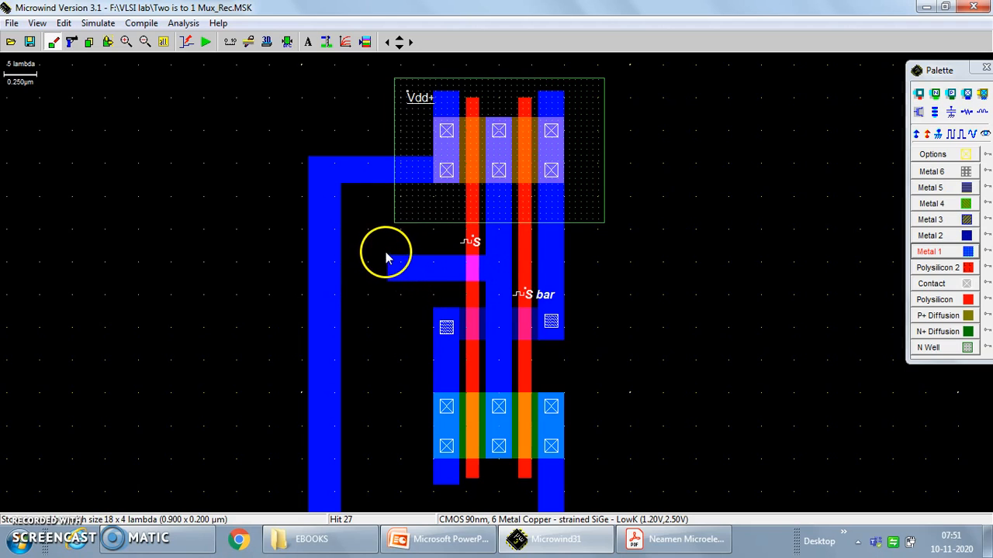
{"action": "left_click_drag", "start_coordinate": [388, 255], "coordinate": [486, 267]}
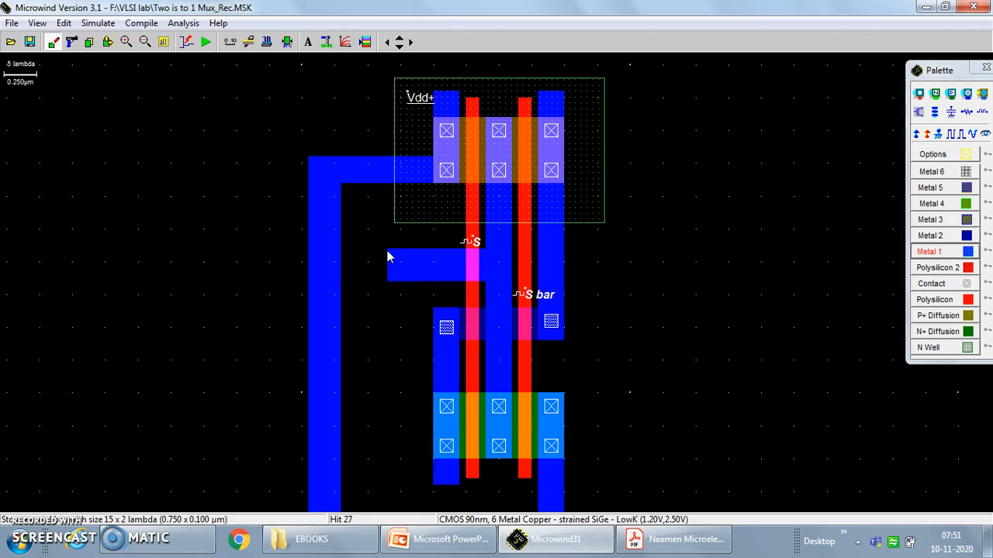
{"action": "left_click", "coordinate": [71, 42]}
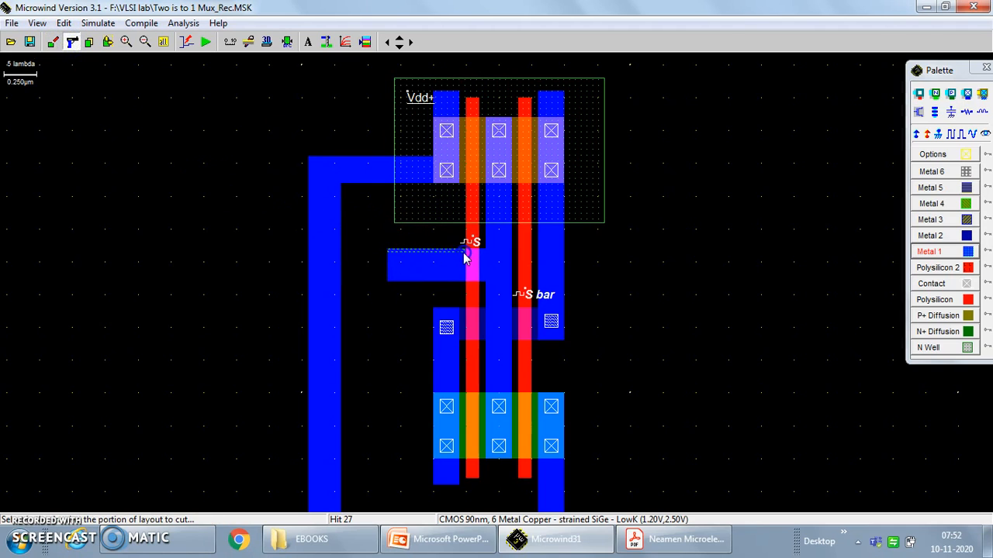
{"action": "left_click_drag", "start_coordinate": [465, 259], "coordinate": [467, 261]}
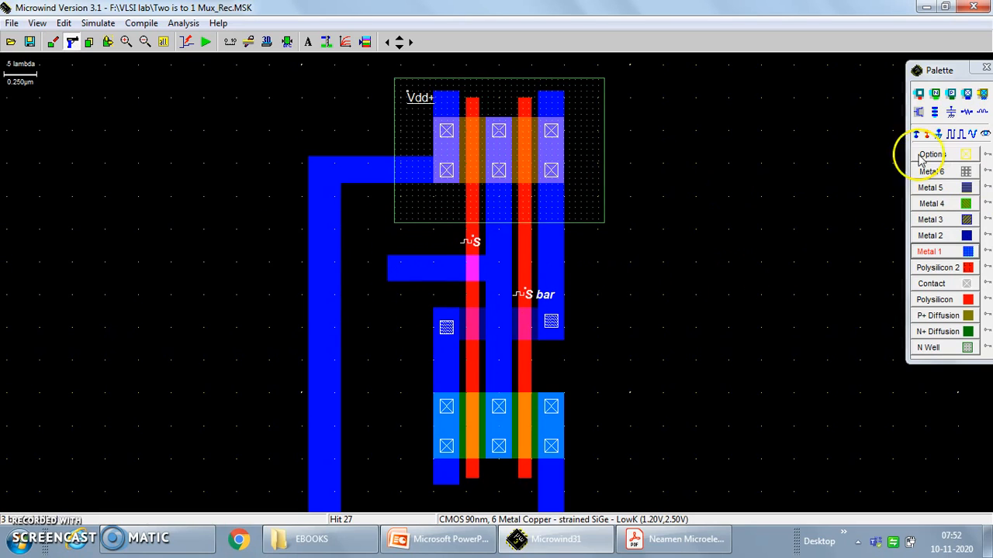
Add a visible-in-simulation node named output to the free end of the horizontal Metal 1 strip.
{"action": "left_click", "coordinate": [985, 134]}
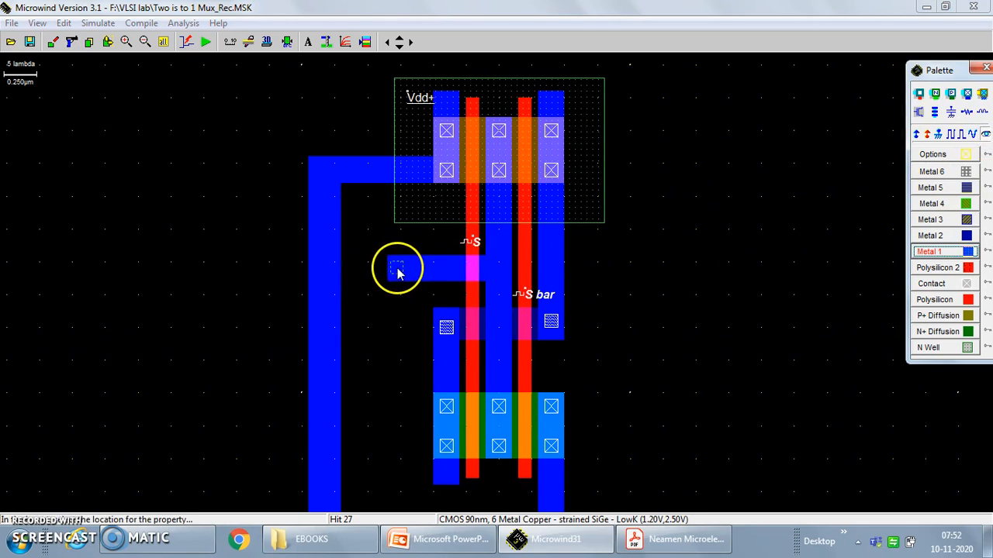
{"action": "left_click", "coordinate": [398, 270]}
{"action": "left_click_drag", "start_coordinate": [442, 197], "coordinate": [381, 200]}
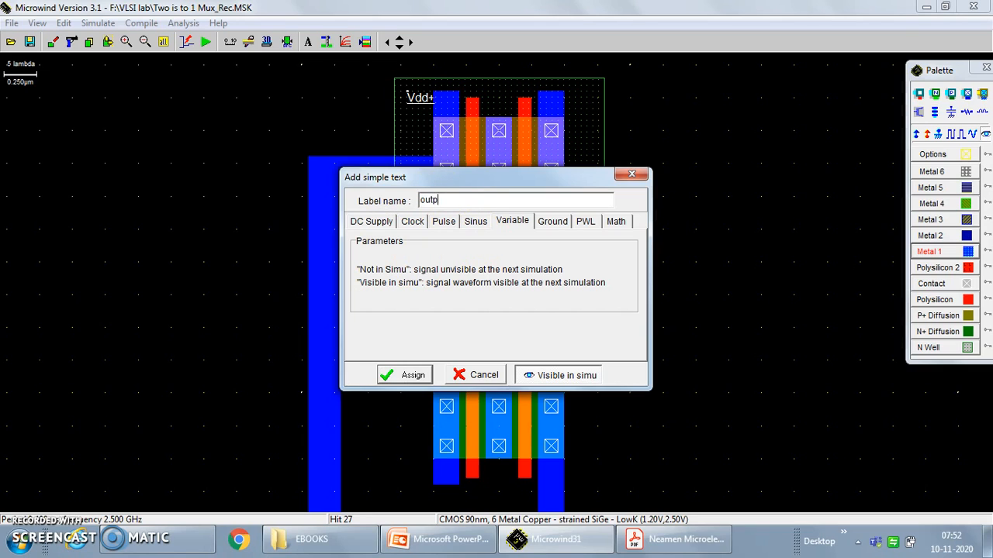
{"action": "left_click", "coordinate": [395, 378]}
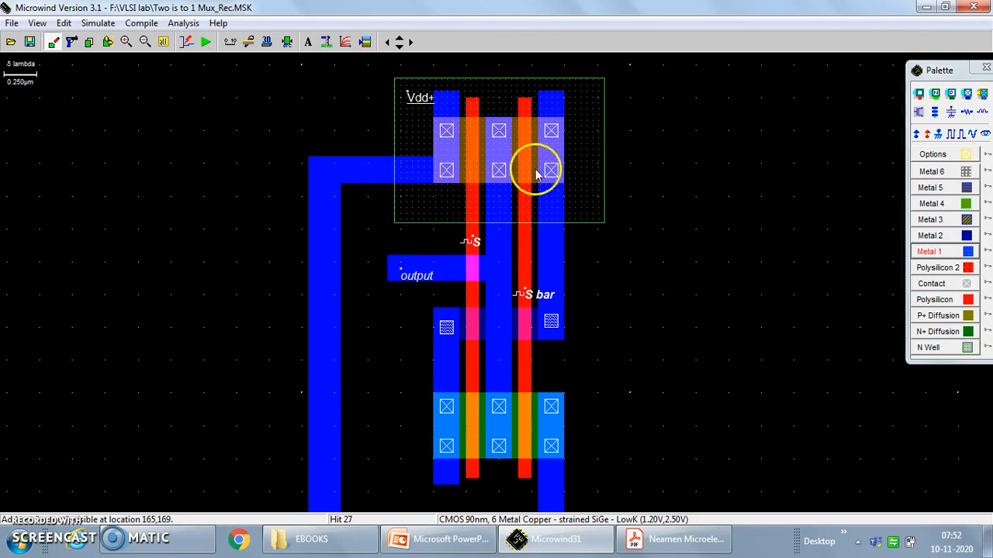
Add a clock named D1 to the upper corner of the outer left Metal 1 wire.
{"action": "left_click", "coordinate": [952, 134]}
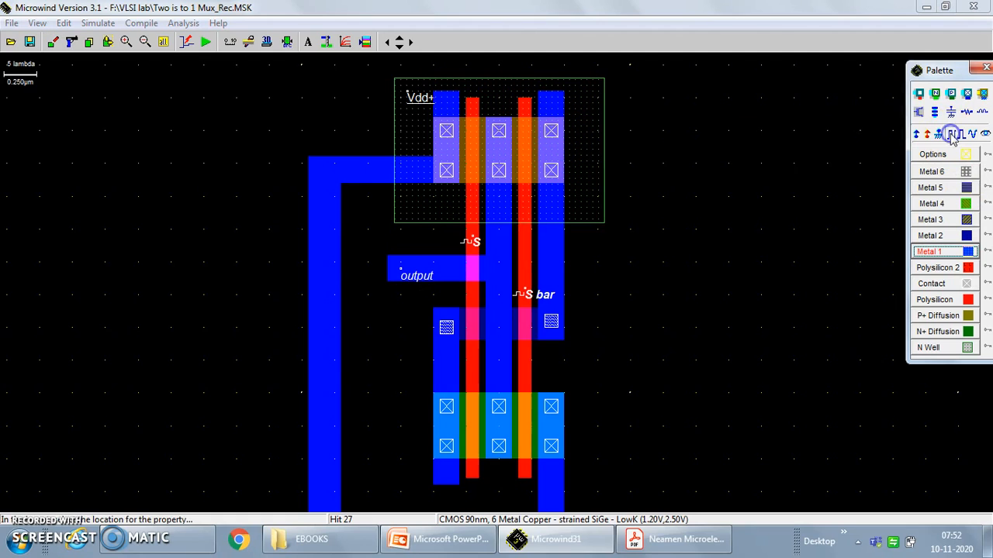
{"action": "left_click", "coordinate": [333, 173]}
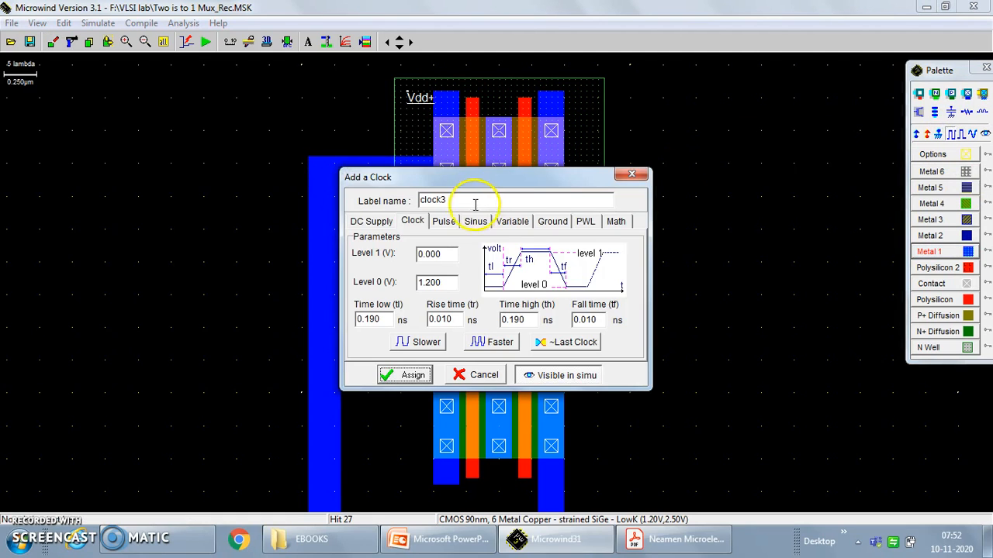
{"action": "left_click", "coordinate": [338, 191]}
{"action": "type", "text": "D1"}
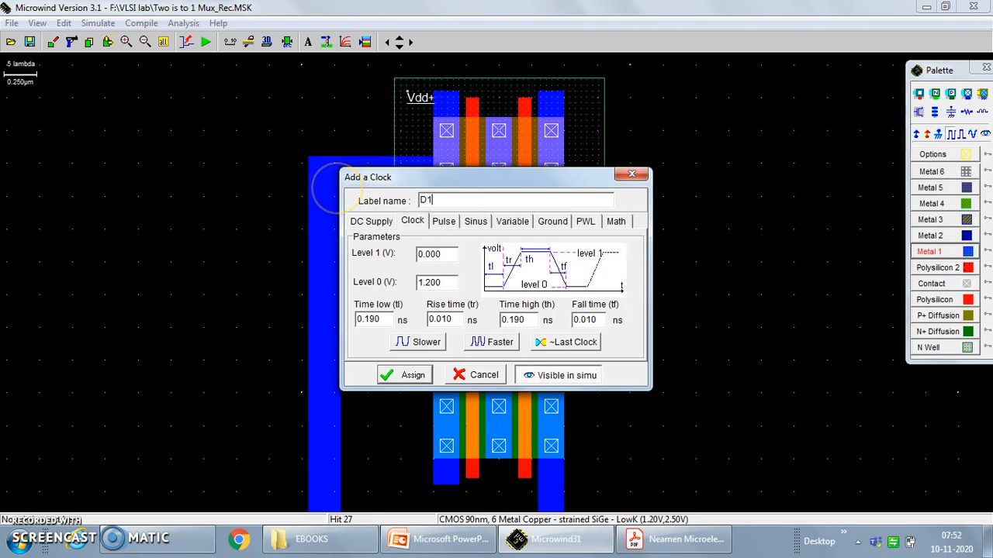
{"action": "left_click", "coordinate": [413, 377]}
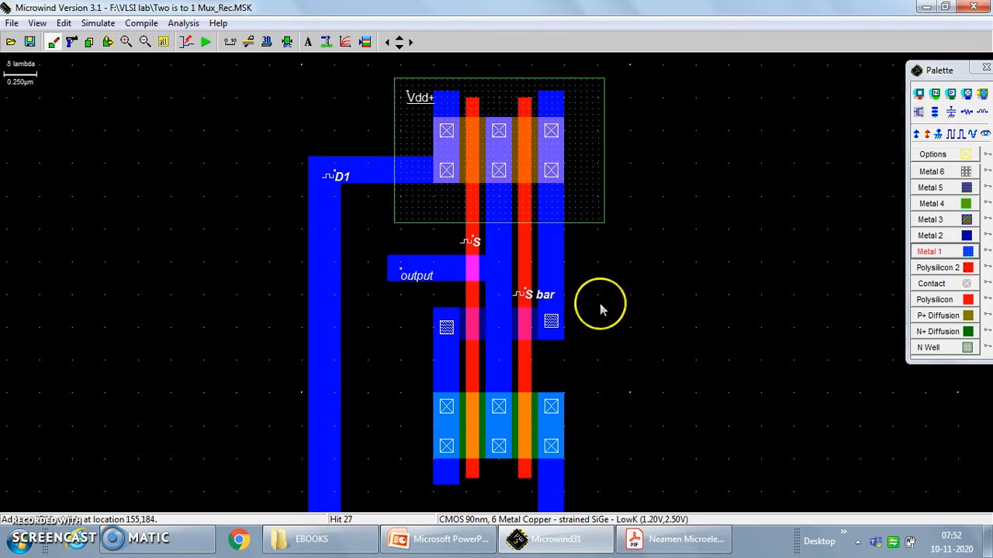
Add a clock named D2 to the right Metal 1 column, below the N well.
{"action": "left_click", "coordinate": [951, 134]}
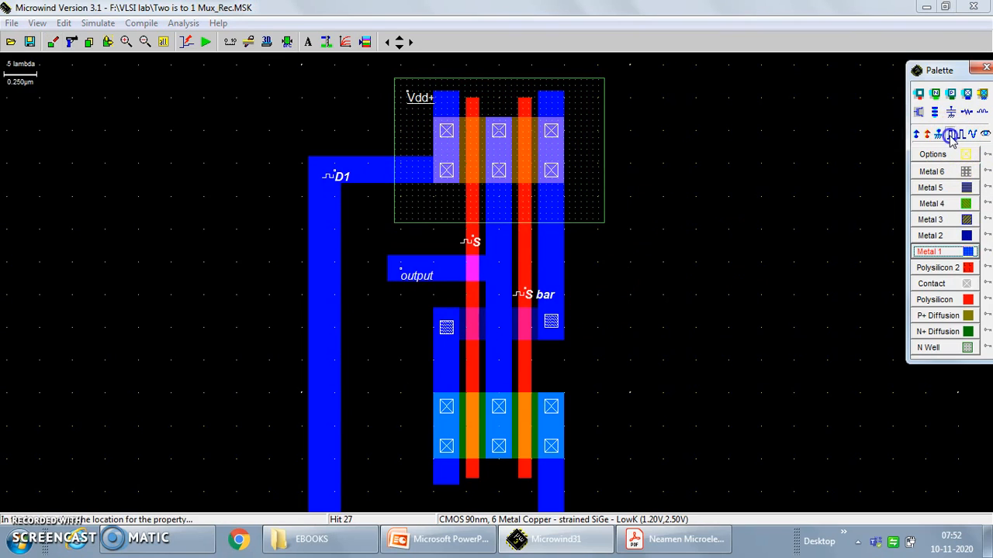
{"action": "left_click", "coordinate": [551, 260]}
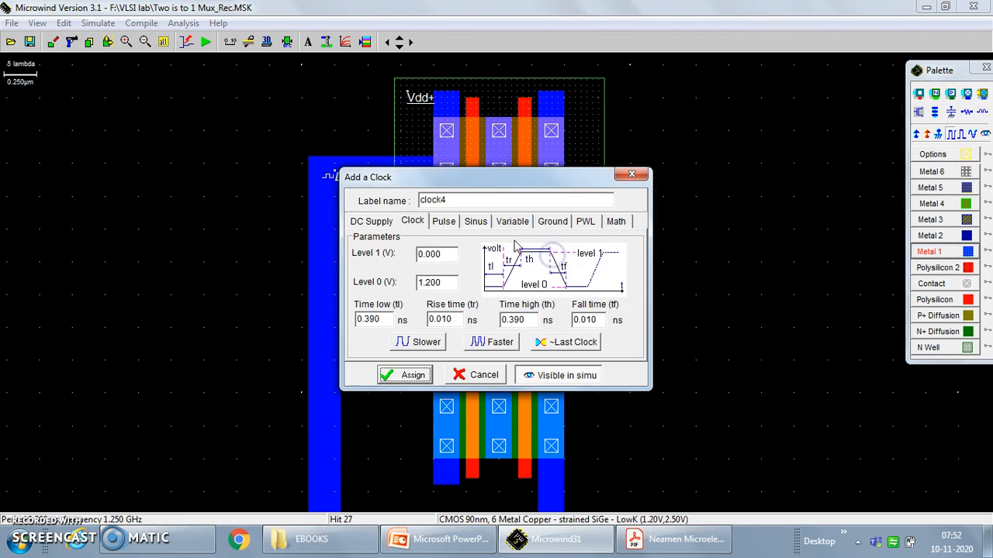
{"action": "type", "text": "D2"}
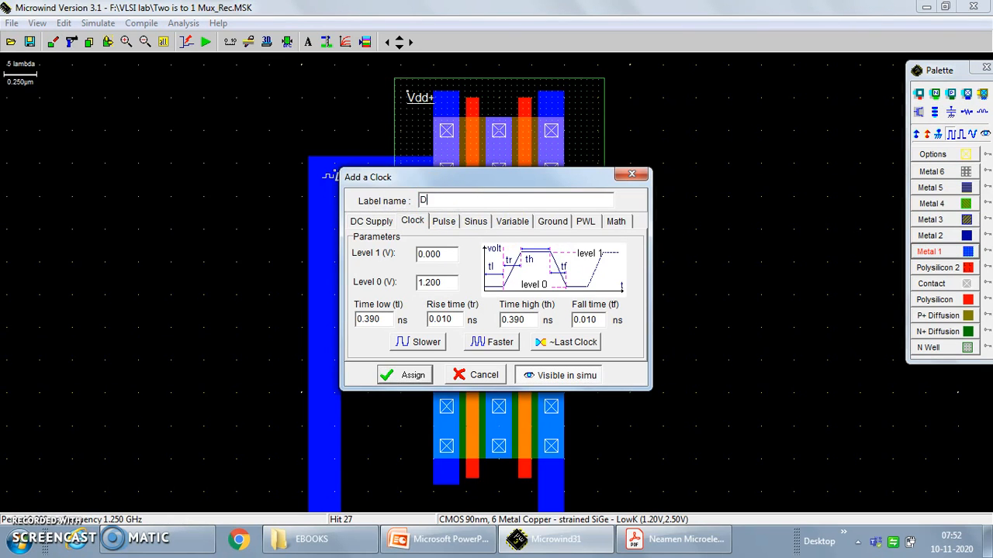
{"action": "left_click", "coordinate": [399, 376]}
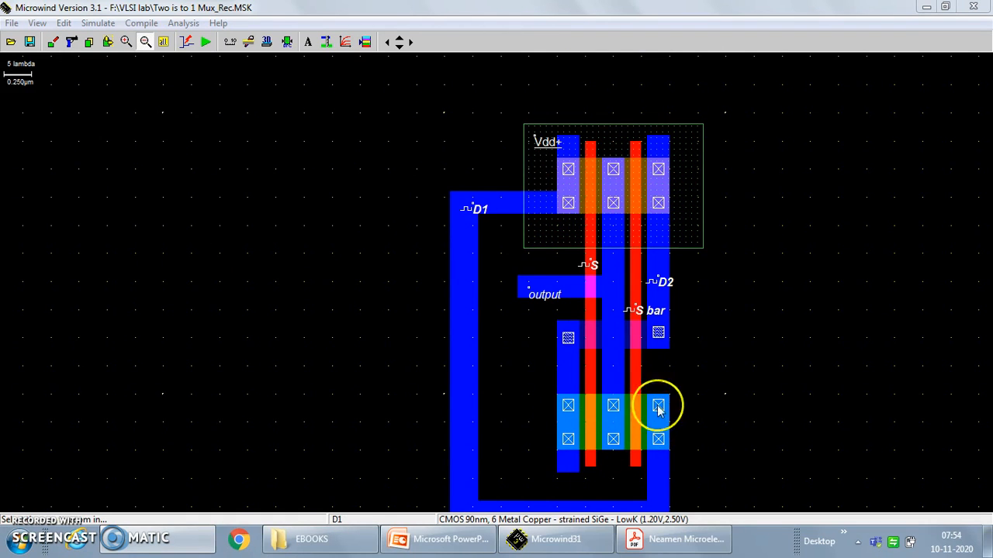
Consult the 2:1 multiplexer transmission-gate schematic in PowerPoint and return to the Microwind layout.
{"action": "left_click", "coordinate": [439, 539]}
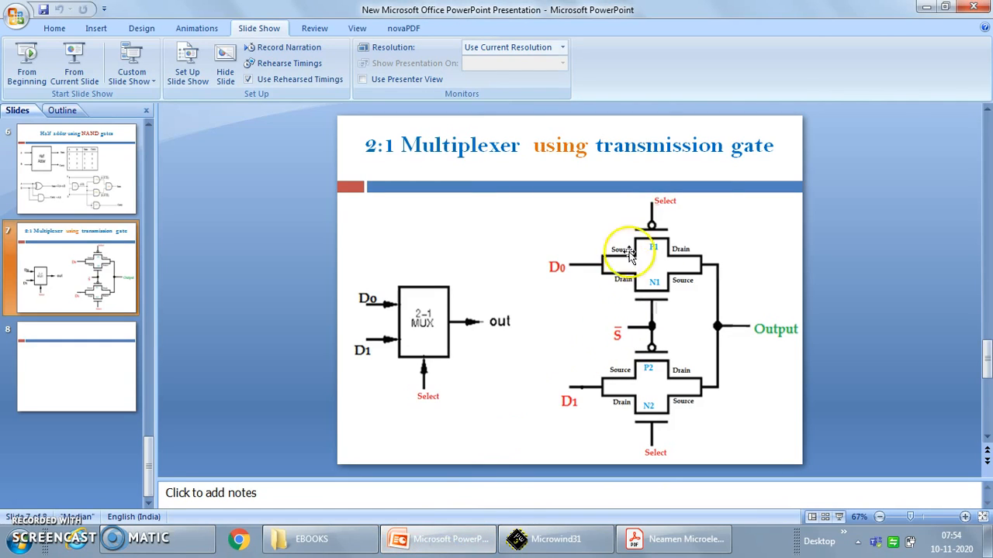
{"action": "left_click", "coordinate": [439, 543]}
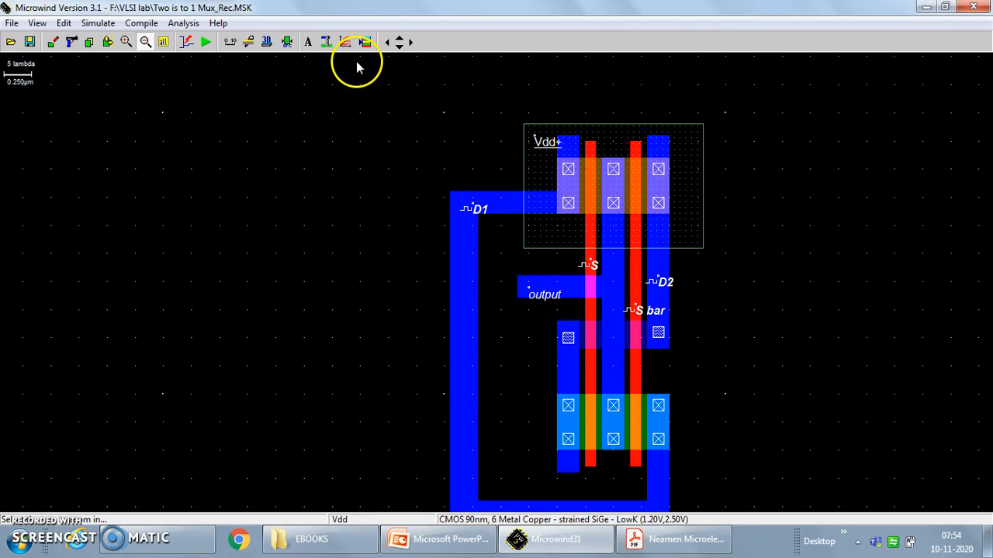
Run the design rule check on the layout, and simulate it to examine the D1, D2, S, S bar and output waveforms.
{"action": "left_click", "coordinate": [287, 44]}
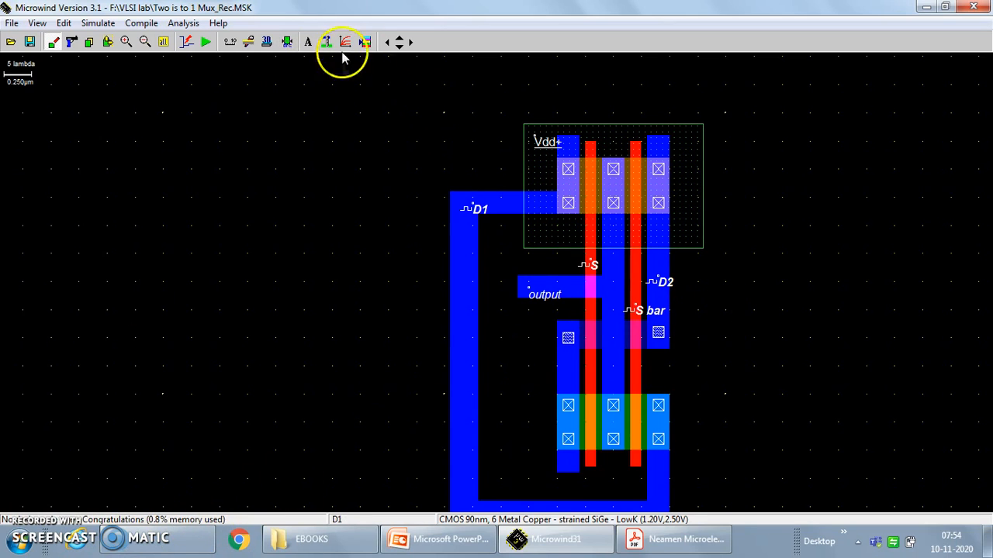
{"action": "left_click", "coordinate": [206, 42]}
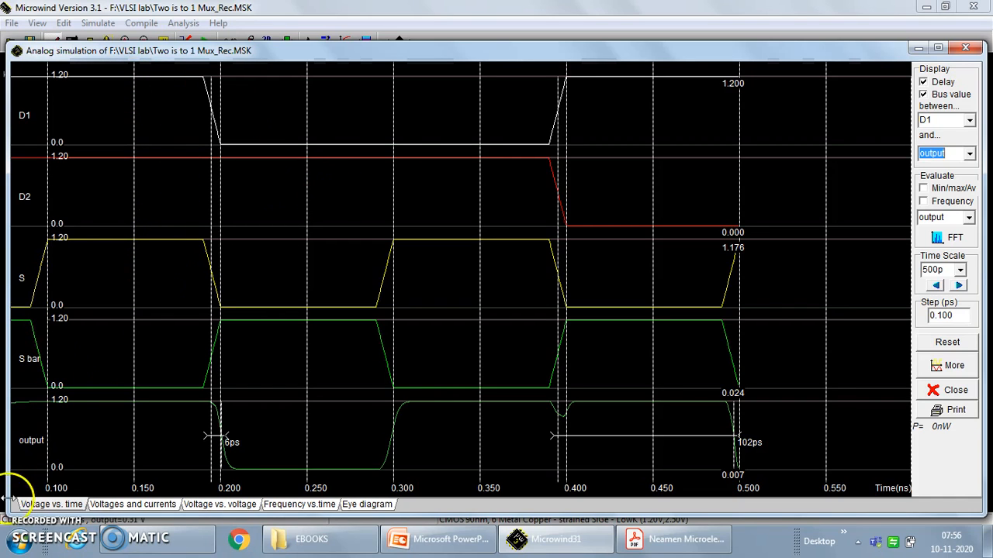
{"action": "left_click", "coordinate": [966, 49]}
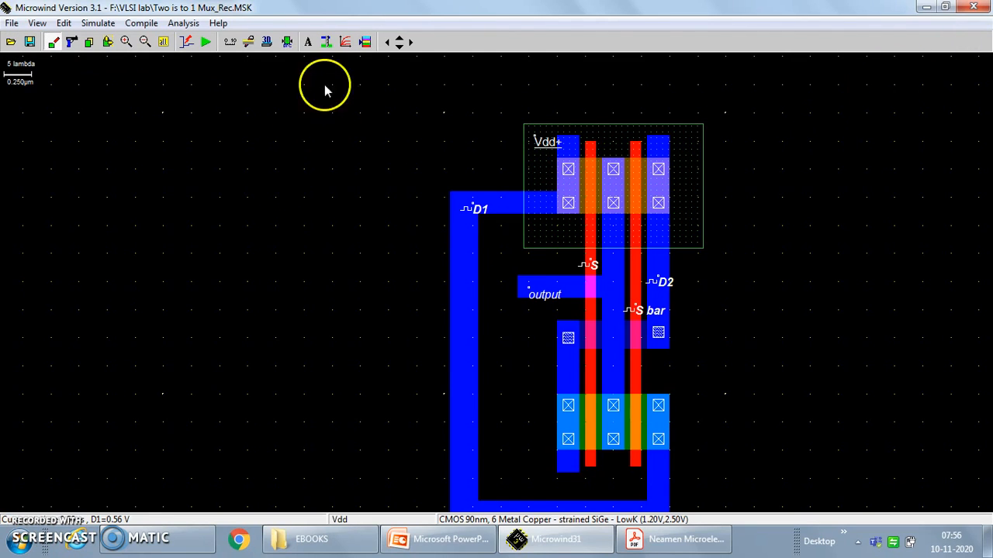
Add a 0.01 pF virtual capacitor to ground on the output Metal 1 strip.
{"action": "left_click", "coordinate": [367, 42]}
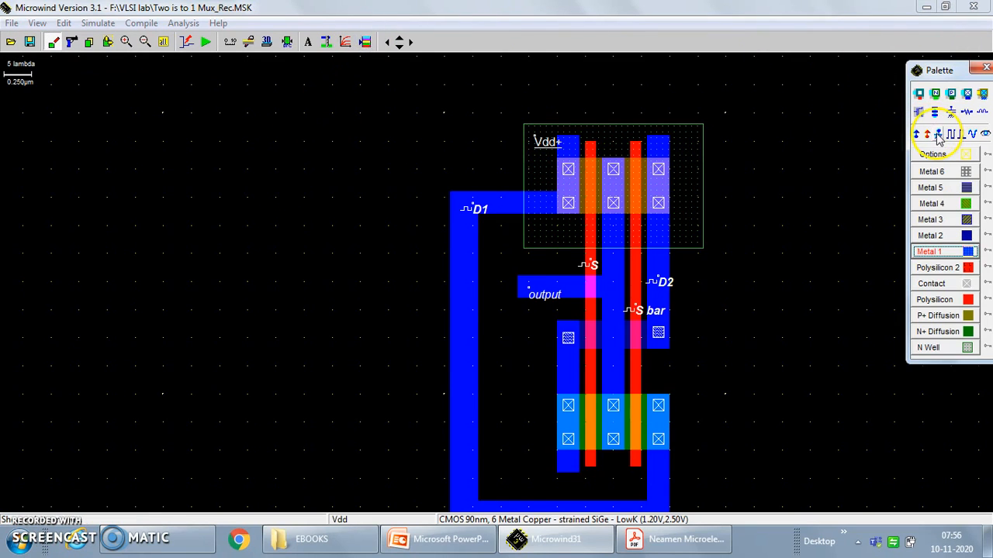
{"action": "left_click", "coordinate": [950, 113]}
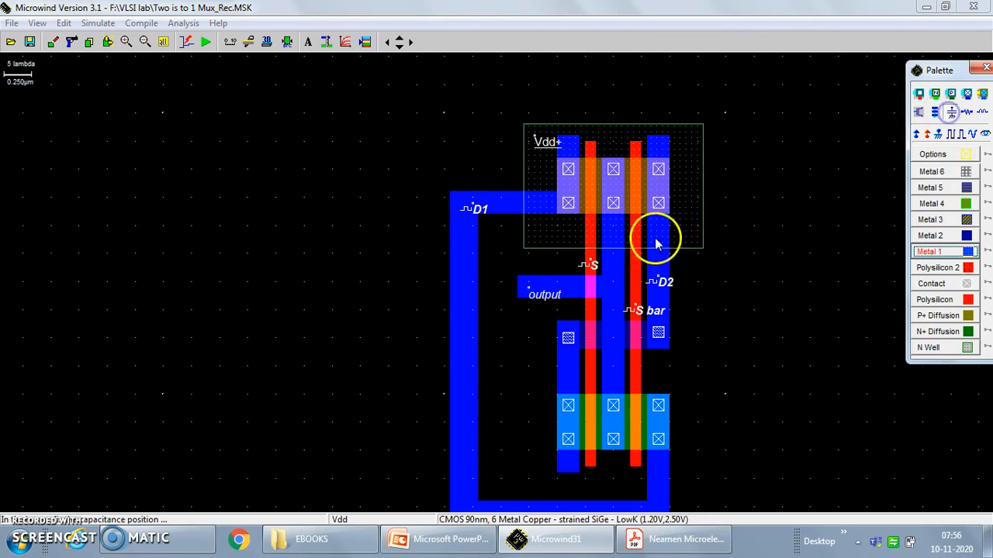
{"action": "left_click", "coordinate": [548, 290]}
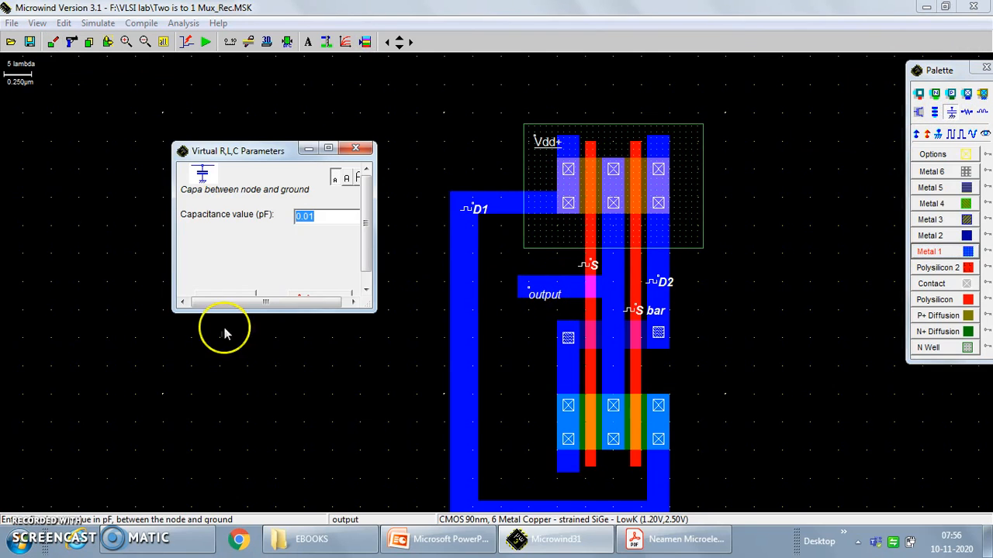
{"action": "left_click_drag", "start_coordinate": [248, 308], "coordinate": [249, 353]}
{"action": "left_click", "coordinate": [238, 303]}
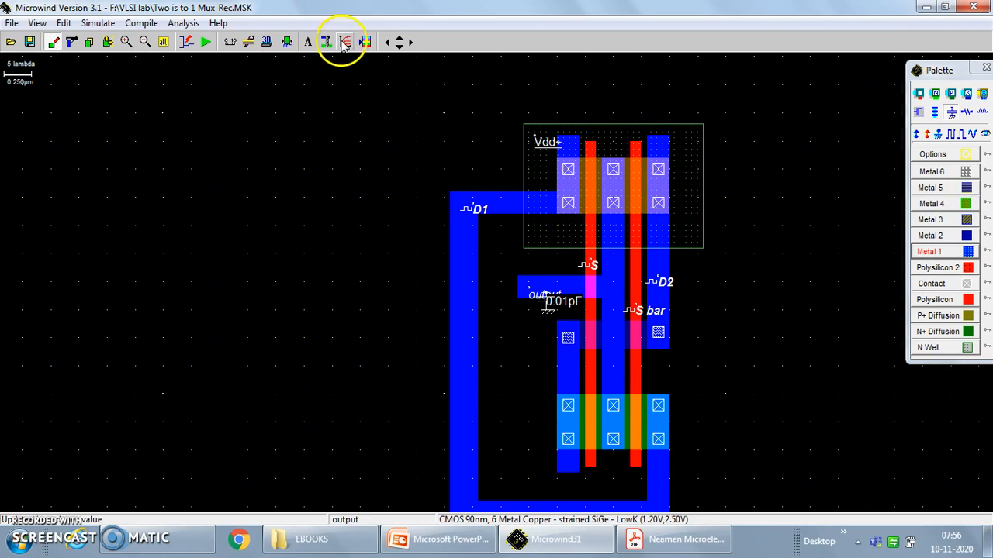
Simulate the capacitively loaded multiplexer, shift through the time axis to examine the output waveform, and close the simulation.
{"action": "left_click", "coordinate": [205, 42]}
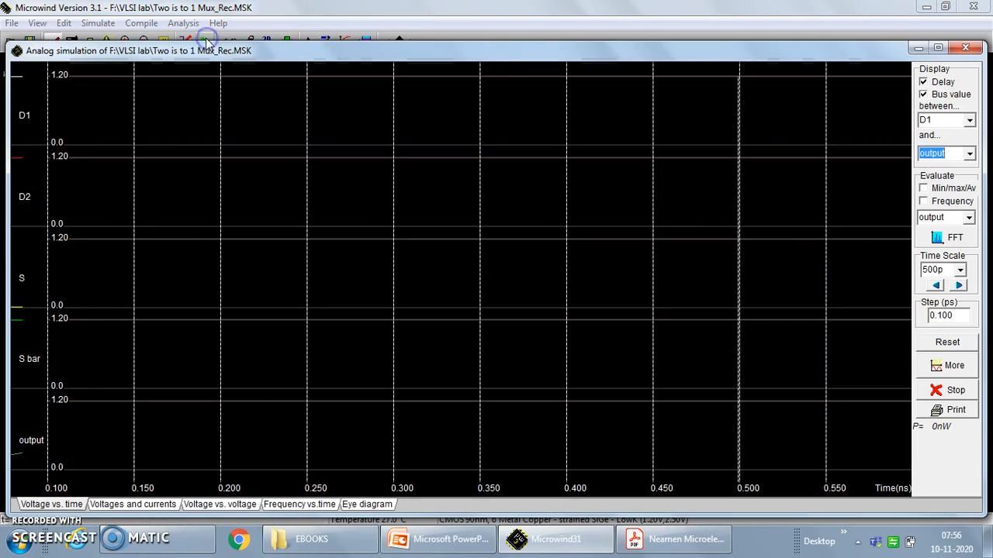
{"action": "left_click", "coordinate": [961, 287]}
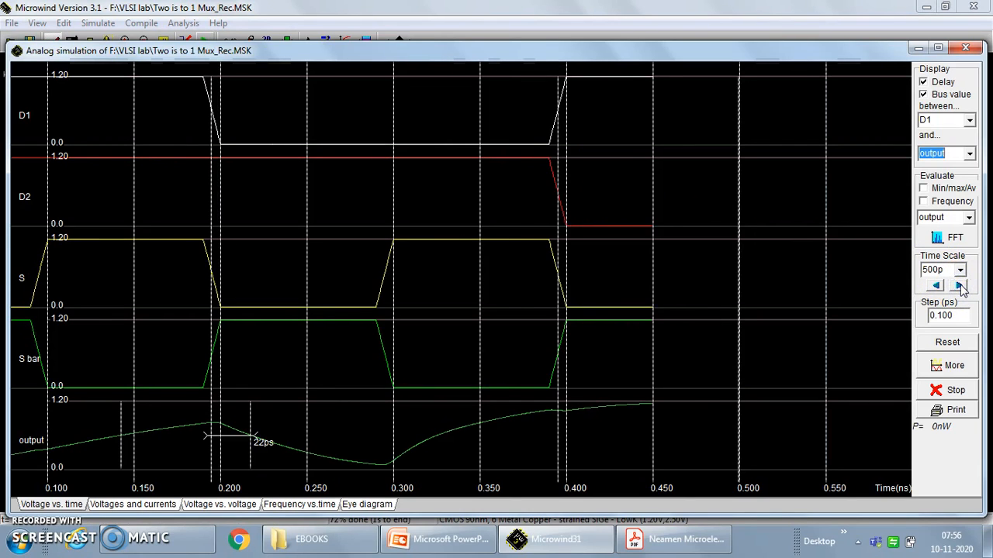
{"action": "left_click", "coordinate": [960, 287]}
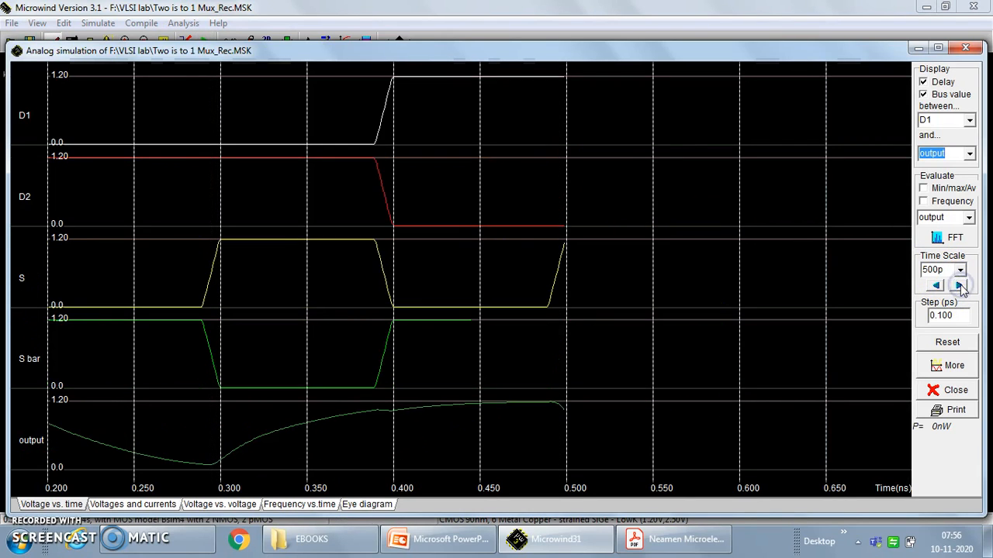
{"action": "left_click", "coordinate": [936, 285]}
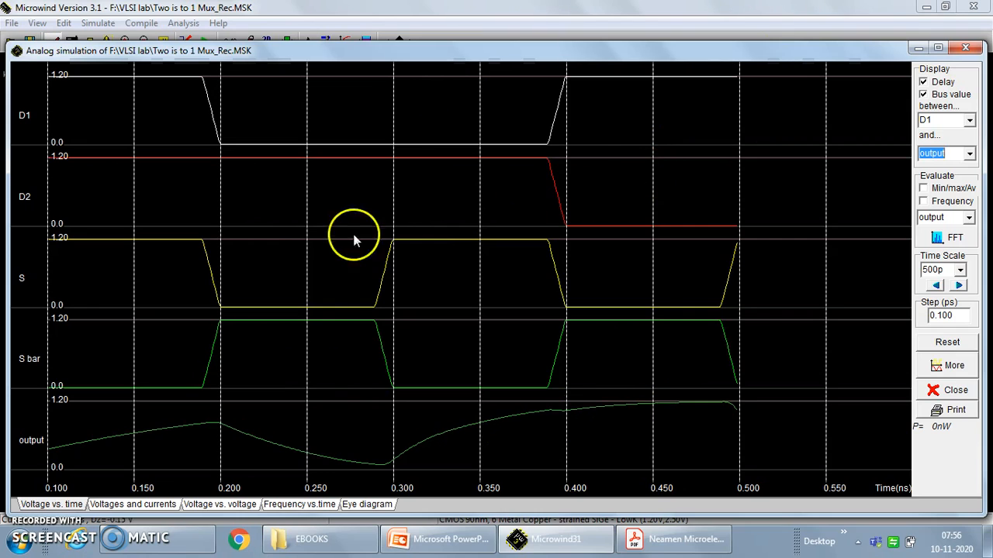
{"action": "left_click", "coordinate": [25, 522]}
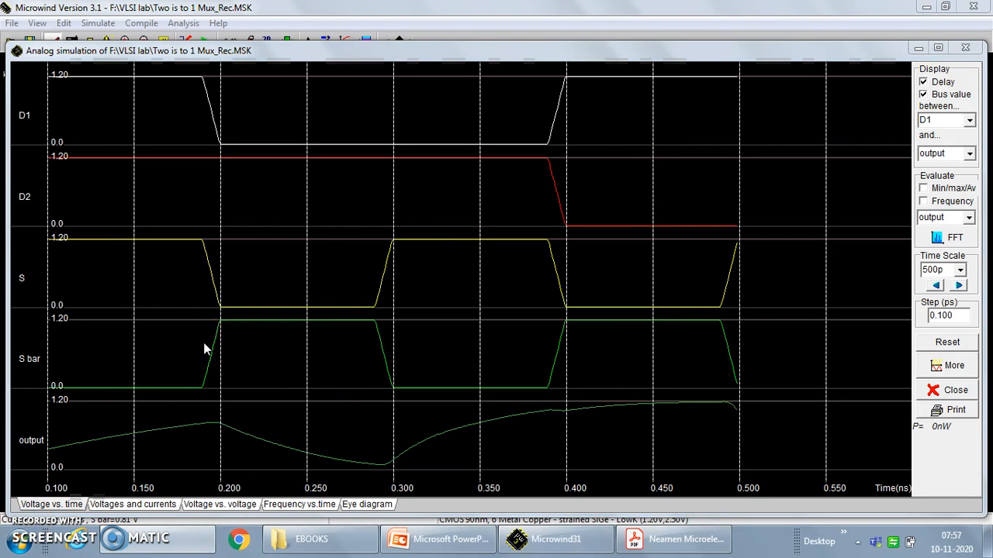
{"action": "left_click", "coordinate": [965, 48]}
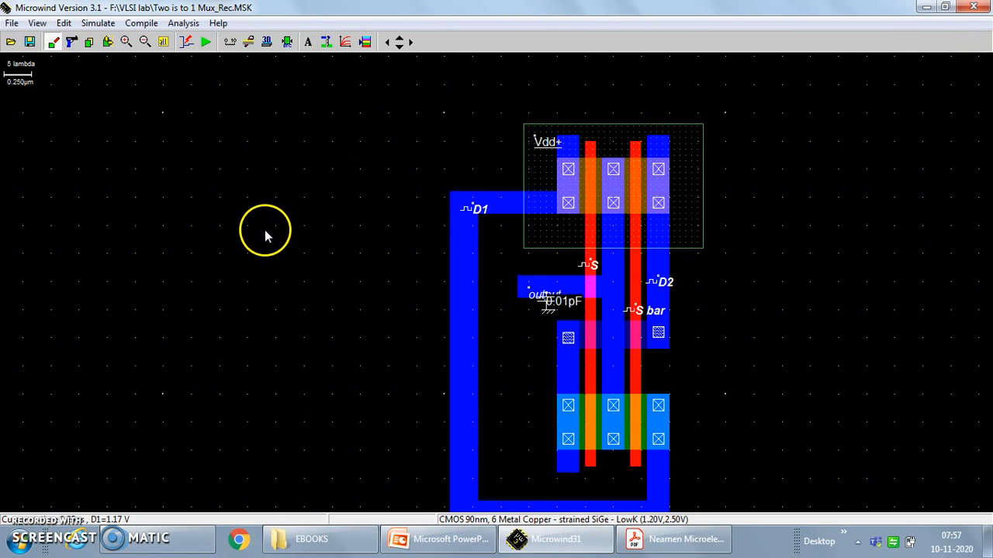
Add a text label P just above the N well, over the left pMOS column.
{"action": "left_click", "coordinate": [308, 46]}
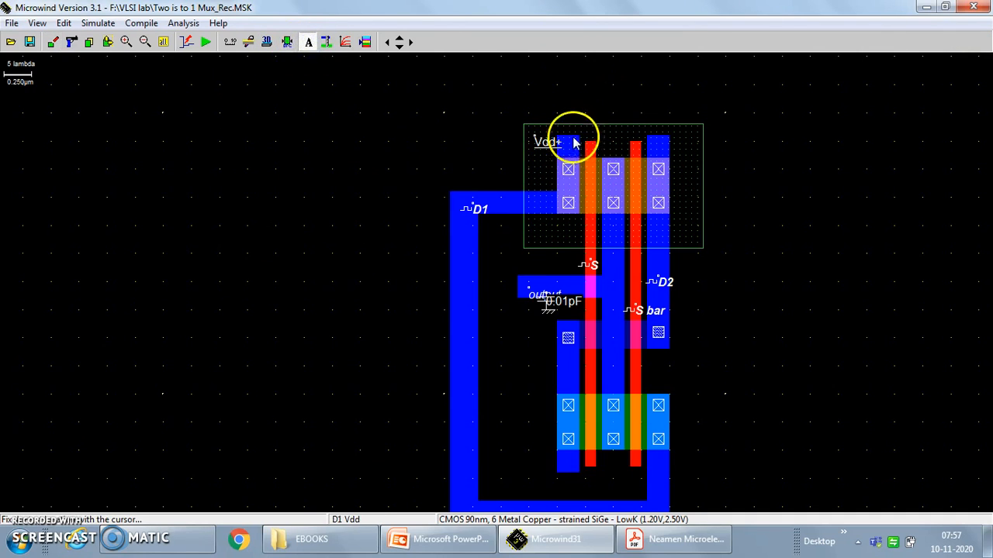
{"action": "left_click", "coordinate": [568, 112]}
{"action": "double_click", "coordinate": [427, 201]}
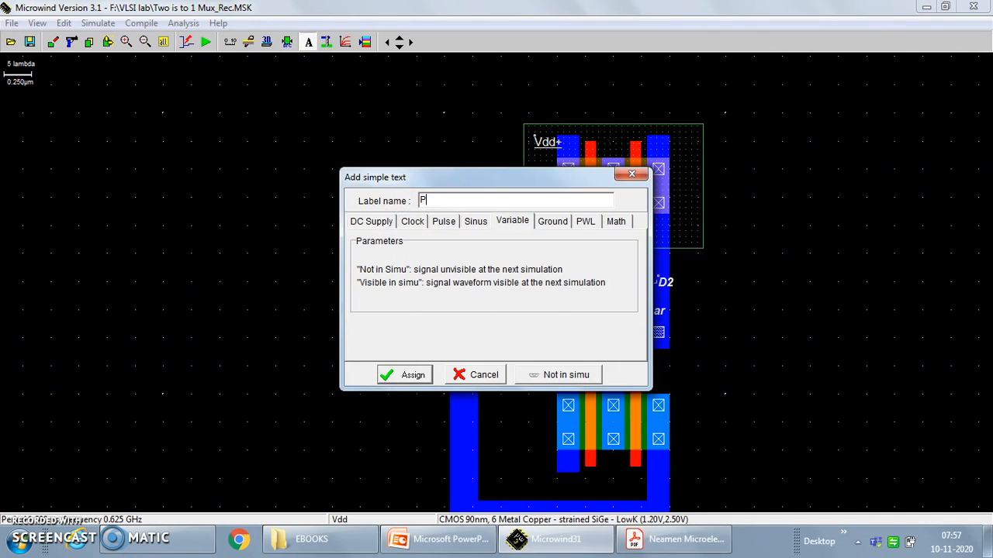
{"action": "type", "text": "P"}
{"action": "key", "text": "Return"}
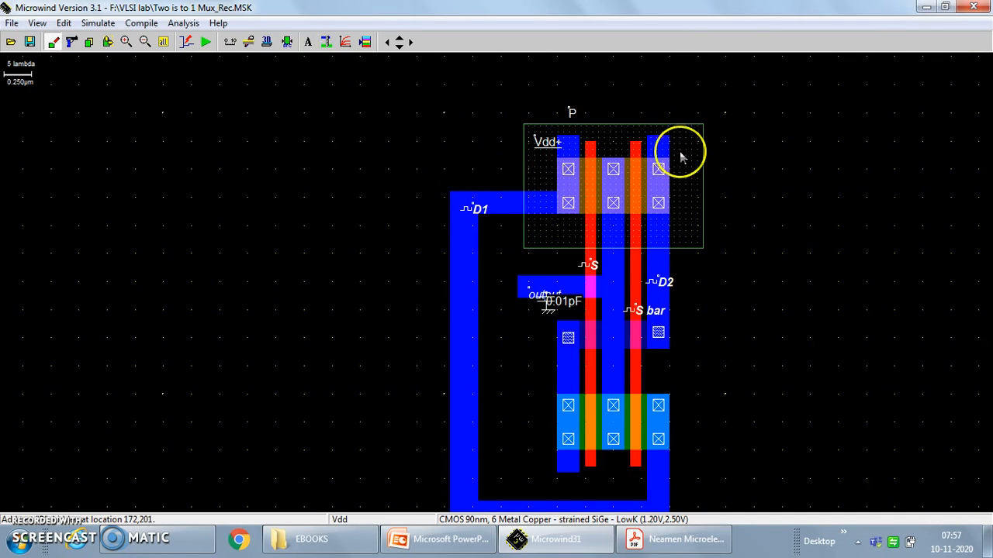
Add a text label P2 just above the N well, over the right pMOS column.
{"action": "left_click", "coordinate": [308, 43]}
{"action": "left_click", "coordinate": [595, 90]}
{"action": "left_click", "coordinate": [648, 116]}
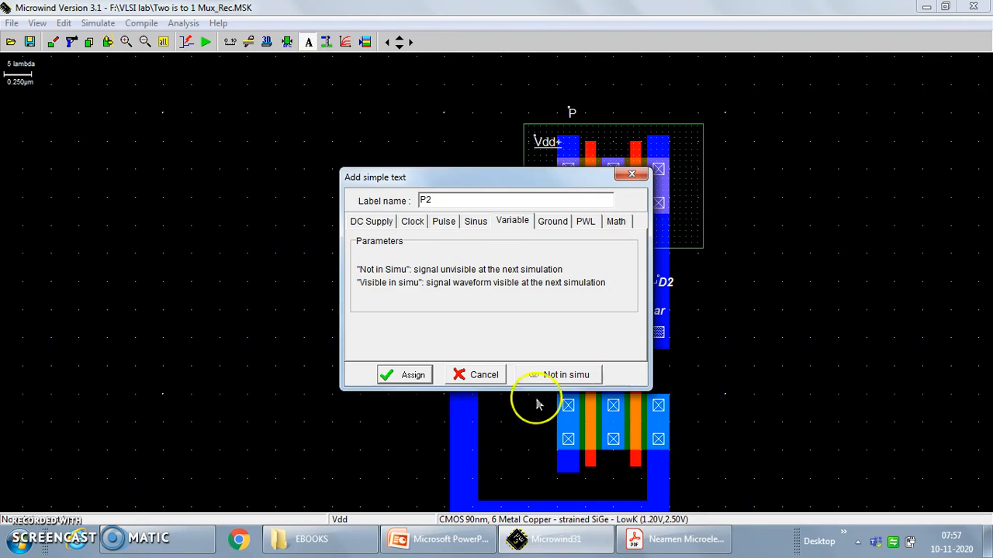
{"action": "left_click", "coordinate": [414, 376]}
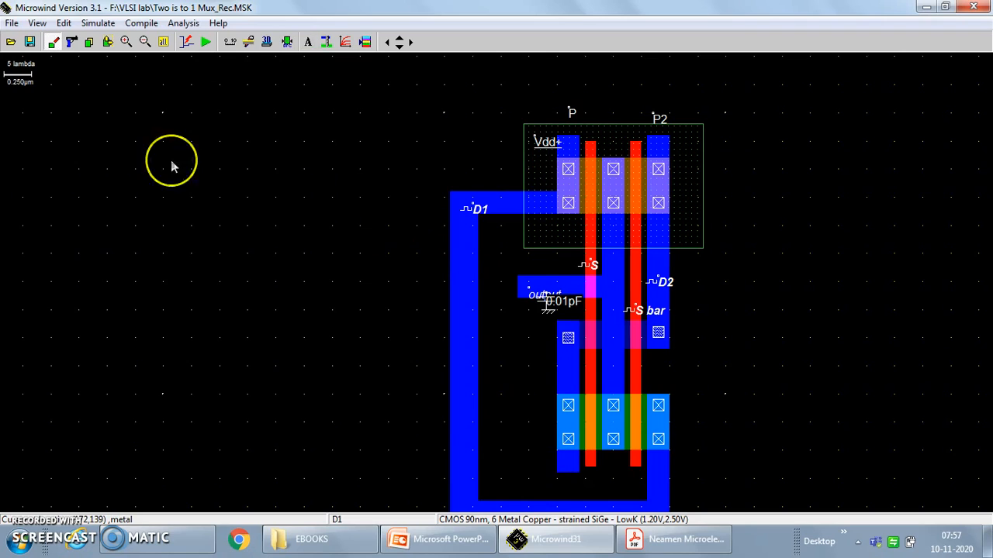
Add a text label named out4 at the lower end of the left nMOS column.
{"action": "left_click", "coordinate": [308, 42]}
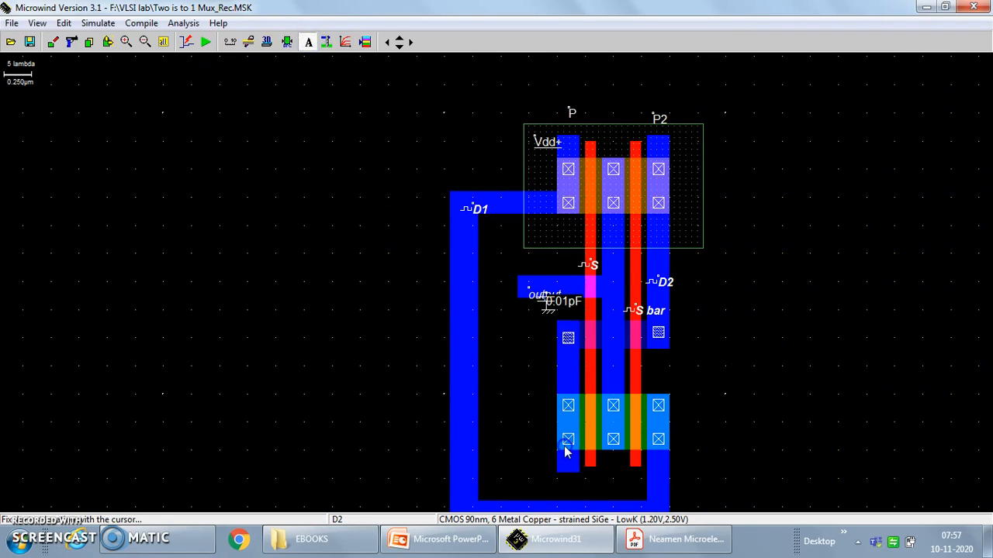
{"action": "left_click", "coordinate": [568, 460]}
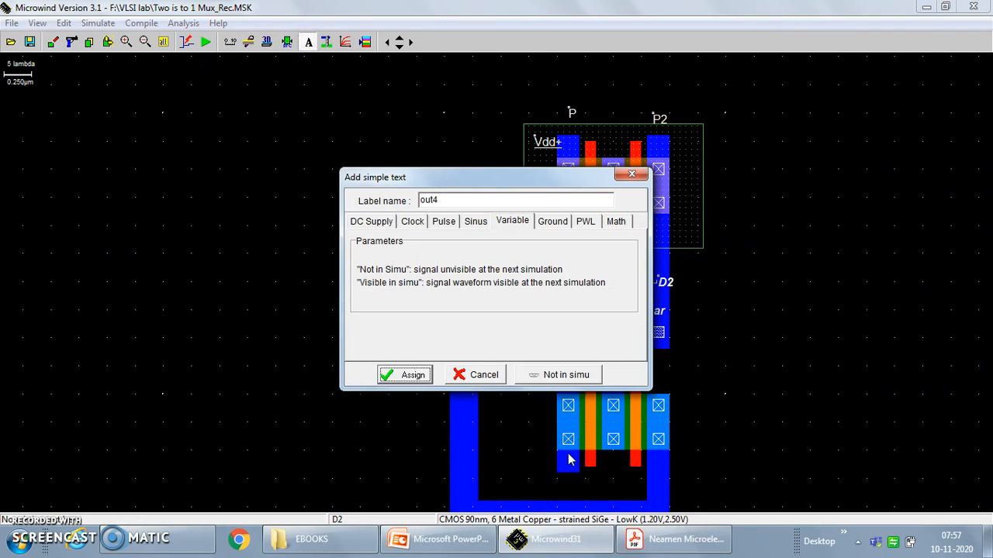
{"action": "key", "text": "Return"}
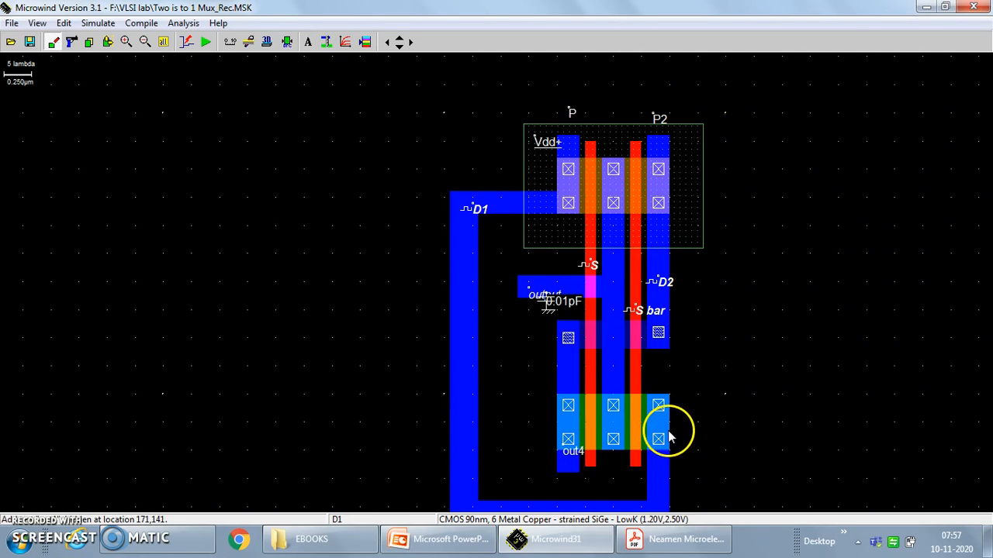
Add a text label N2 beside the lower contact of the right nMOS column.
{"action": "left_click", "coordinate": [308, 42]}
{"action": "left_click", "coordinate": [639, 422]}
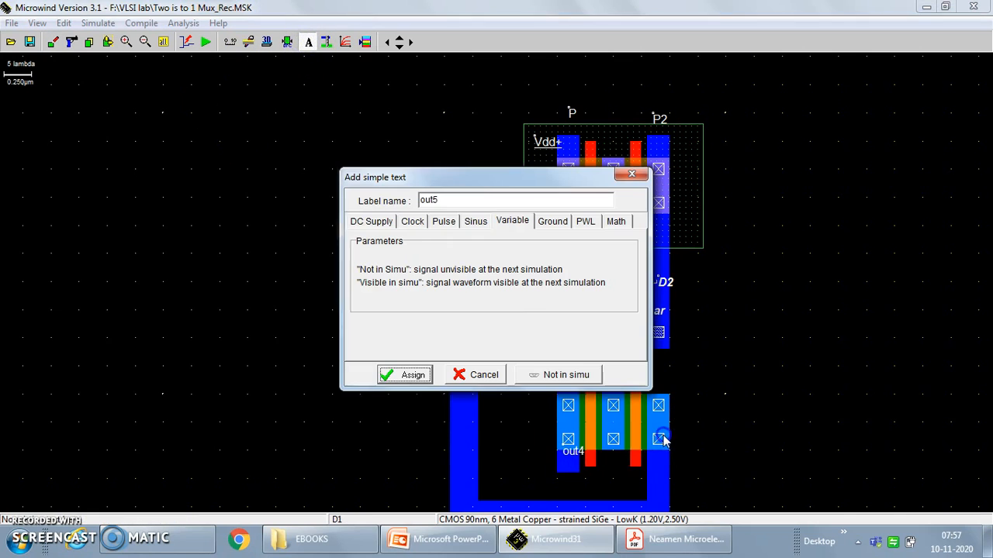
{"action": "type", "text": "N2"}
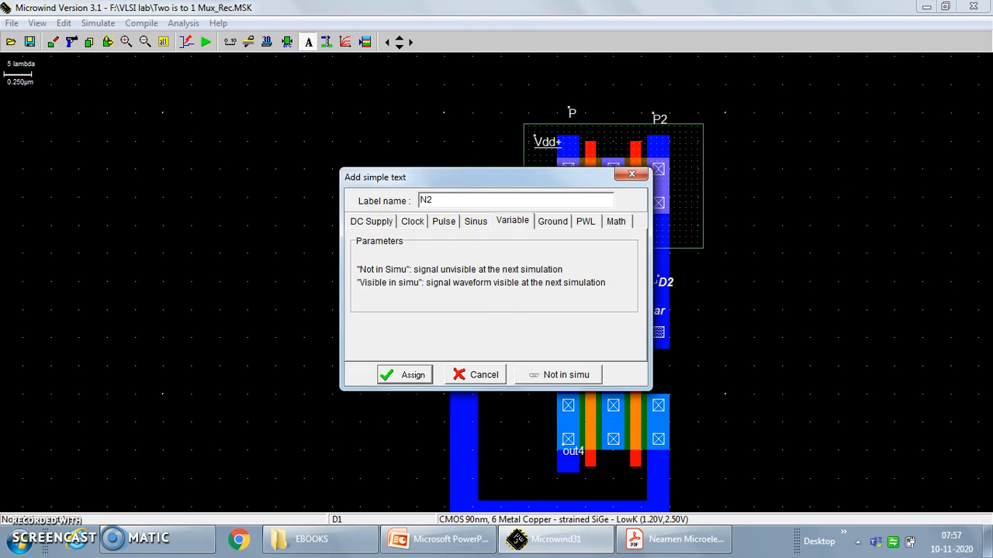
{"action": "key", "text": "Return"}
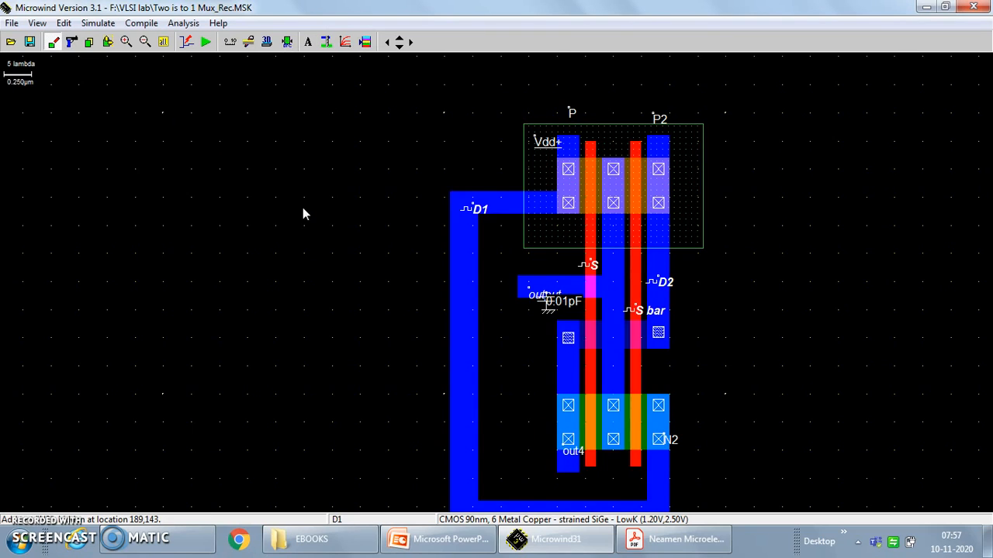